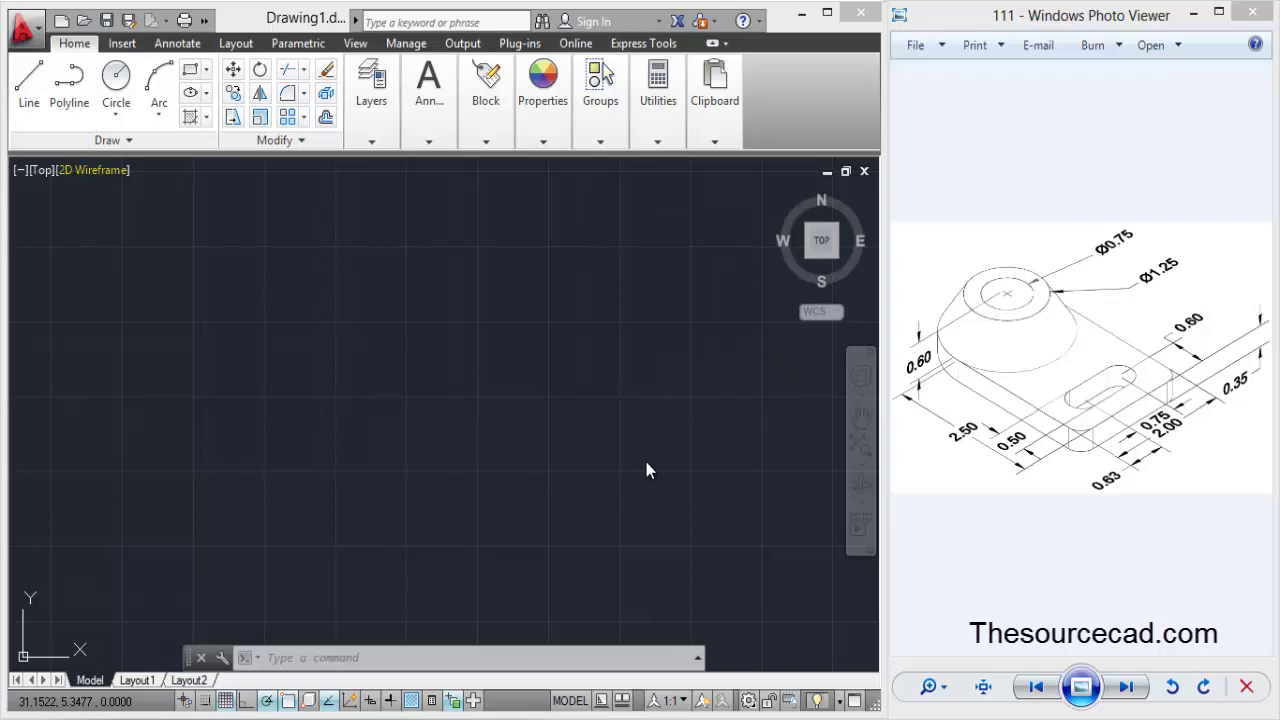
Switch Drawing1 to the 3D Modeling workspace and confirm it is current in the status bar.
{"action": "left_click", "coordinate": [205, 22]}
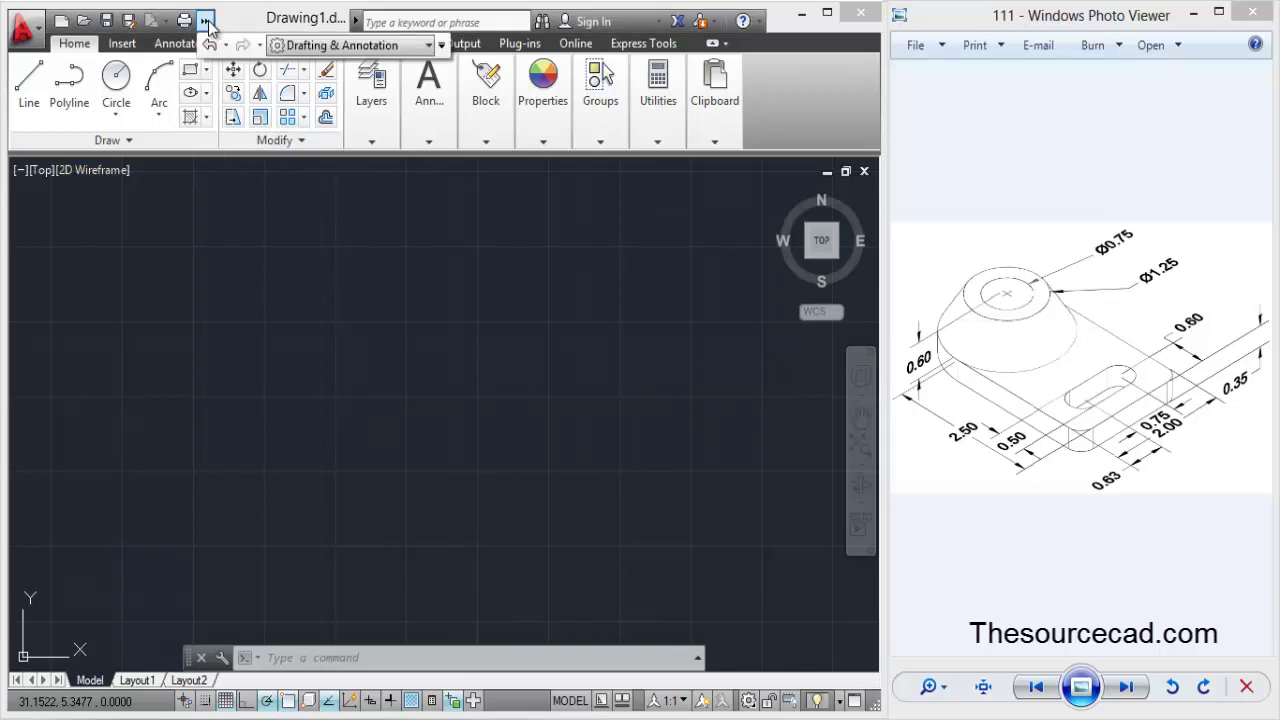
{"action": "left_click", "coordinate": [390, 48]}
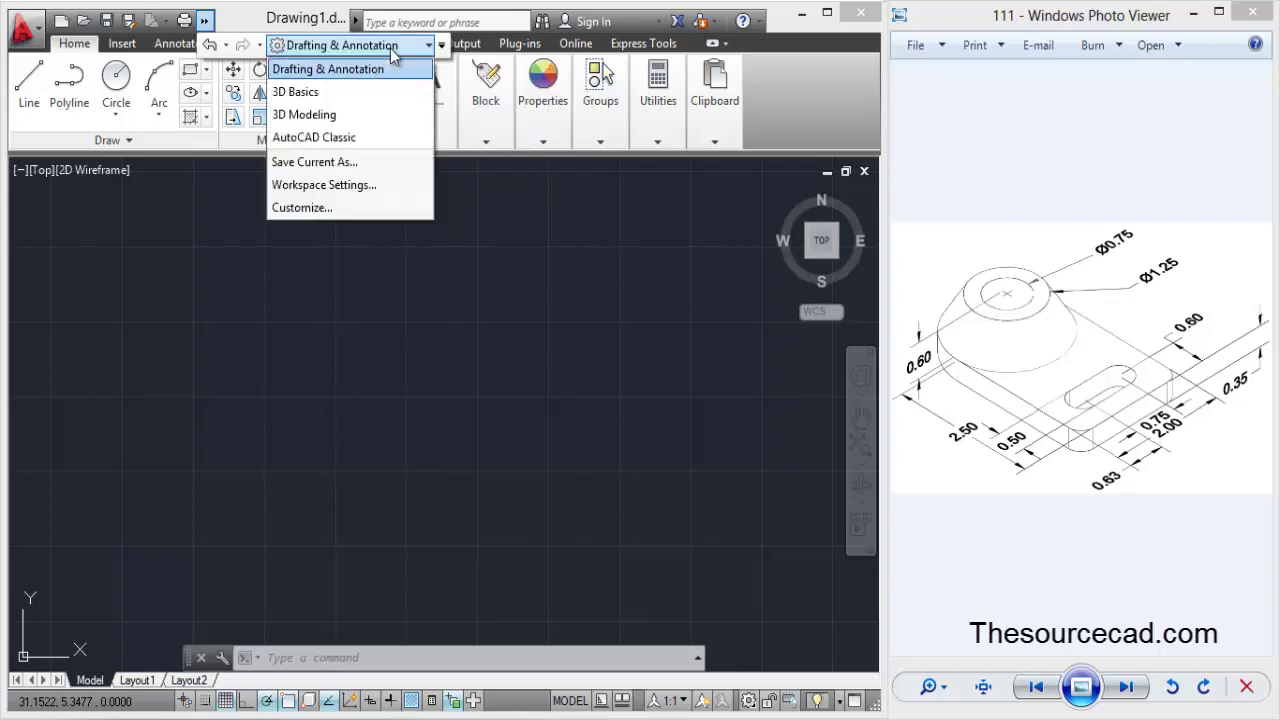
{"action": "left_click", "coordinate": [318, 116]}
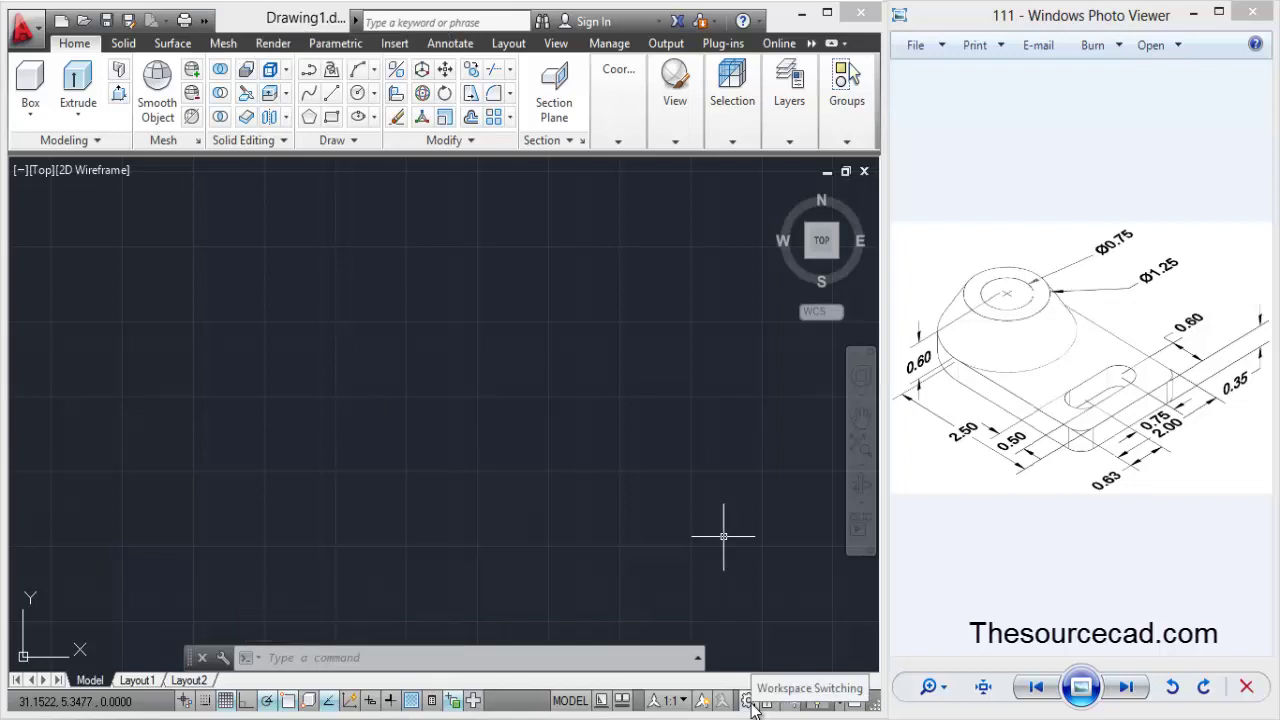
{"action": "left_click", "coordinate": [749, 702]}
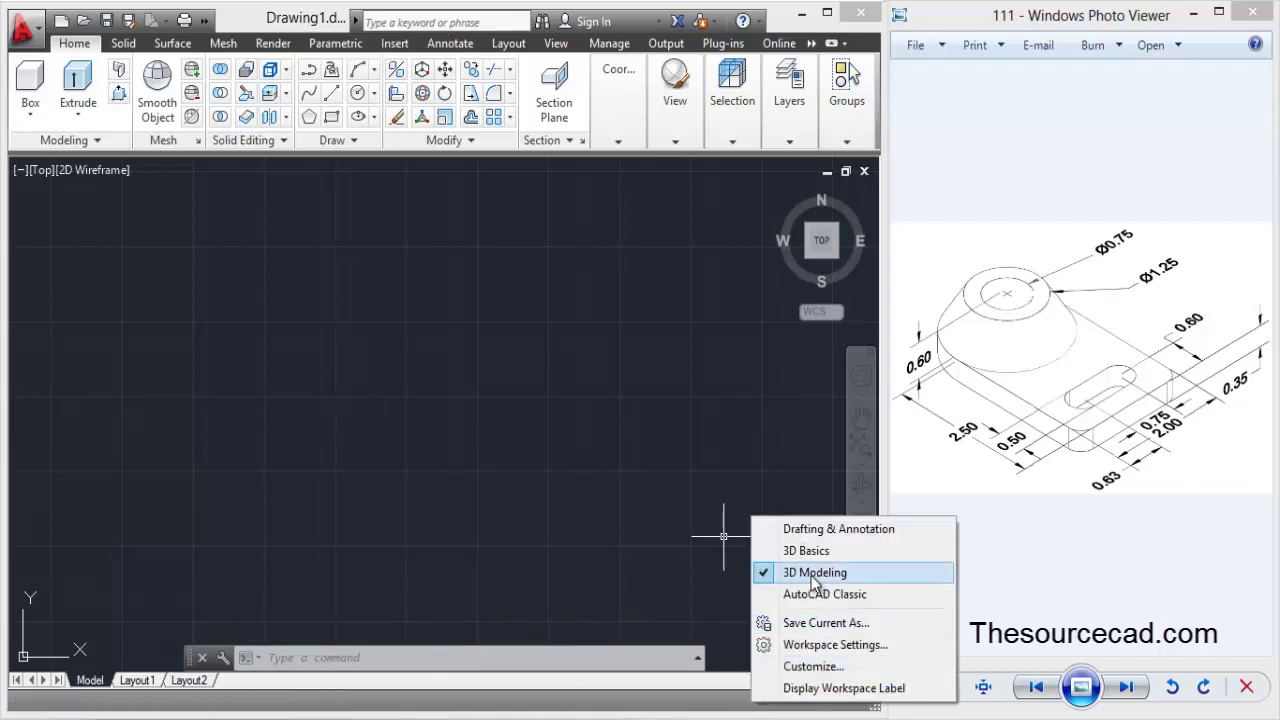
{"action": "left_click", "coordinate": [582, 457]}
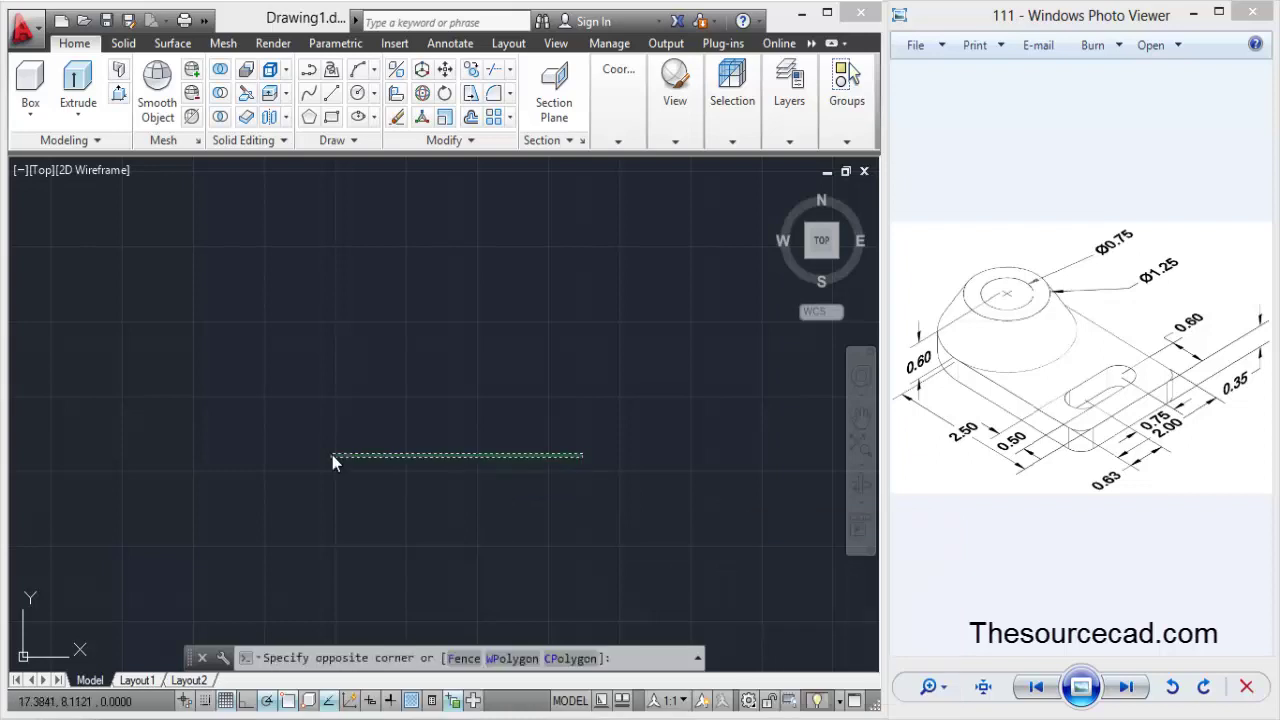
{"action": "left_click", "coordinate": [332, 455]}
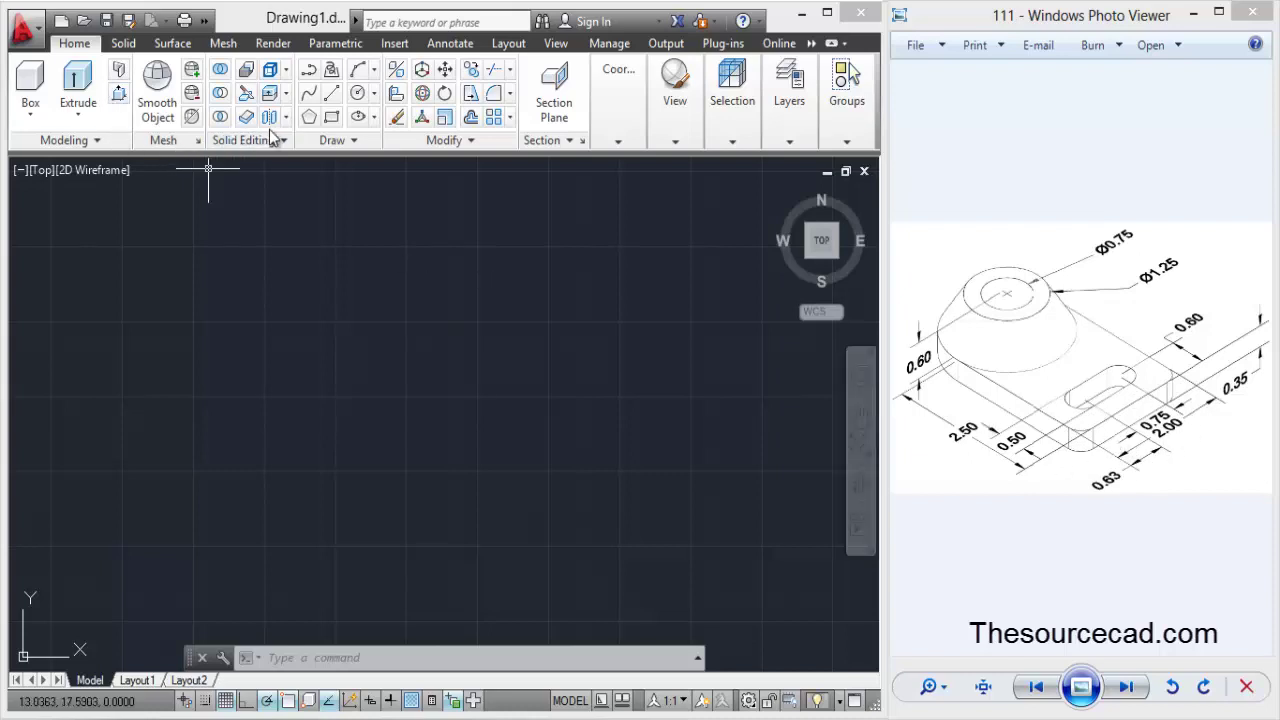
Draw a 2 × 2.5 rectangle using the relative corner @2,2.5 as the plate outline.
{"action": "left_click", "coordinate": [331, 118]}
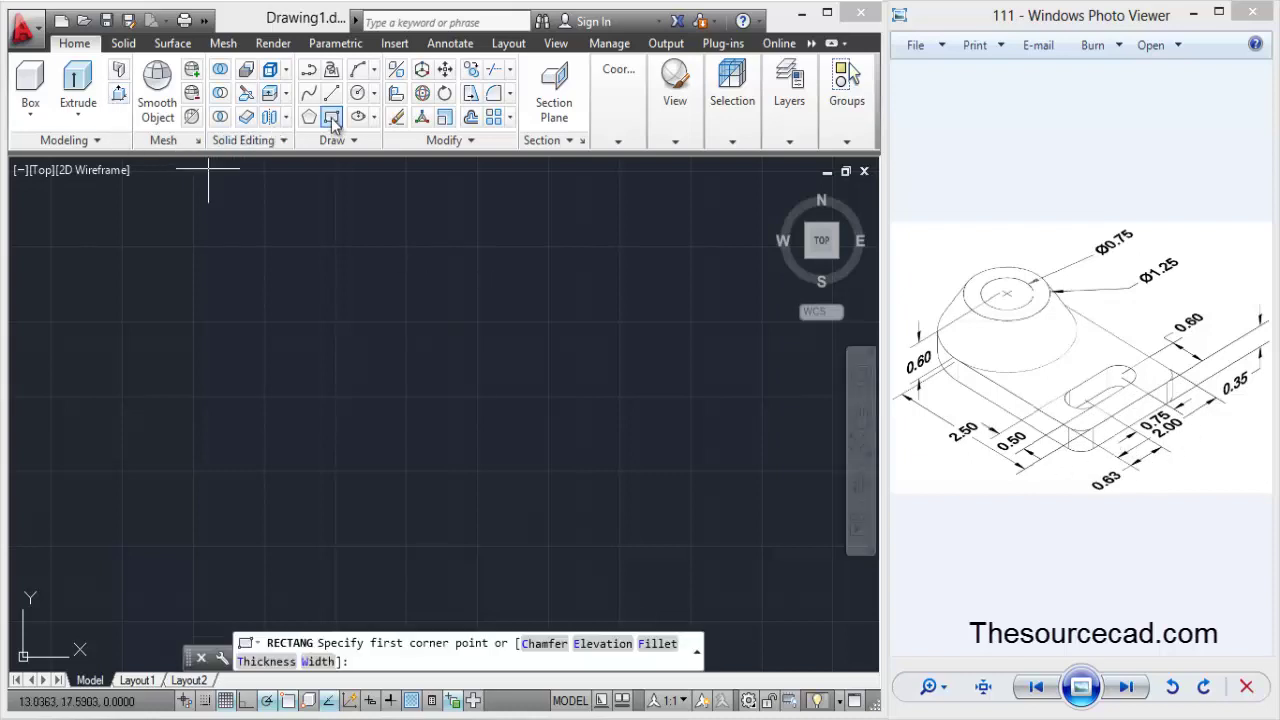
{"action": "left_click", "coordinate": [337, 484]}
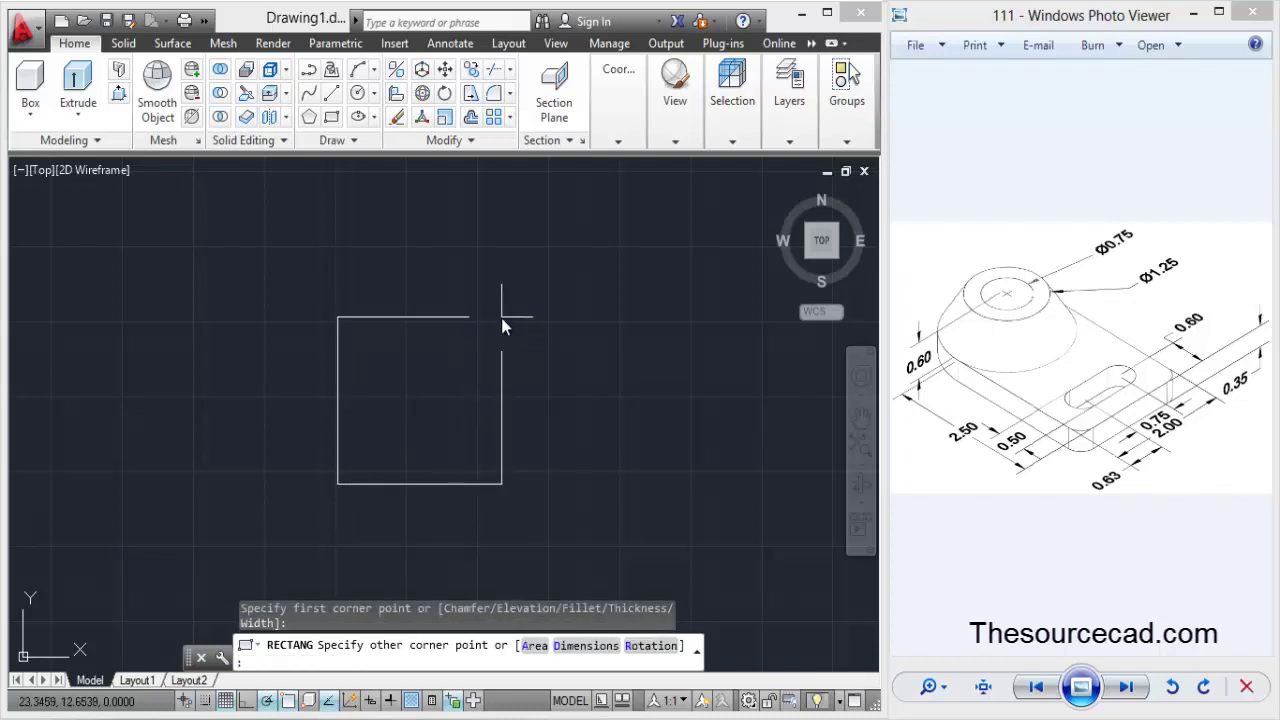
{"action": "key", "text": "F8"}
{"action": "type", "text": "@2,2"}
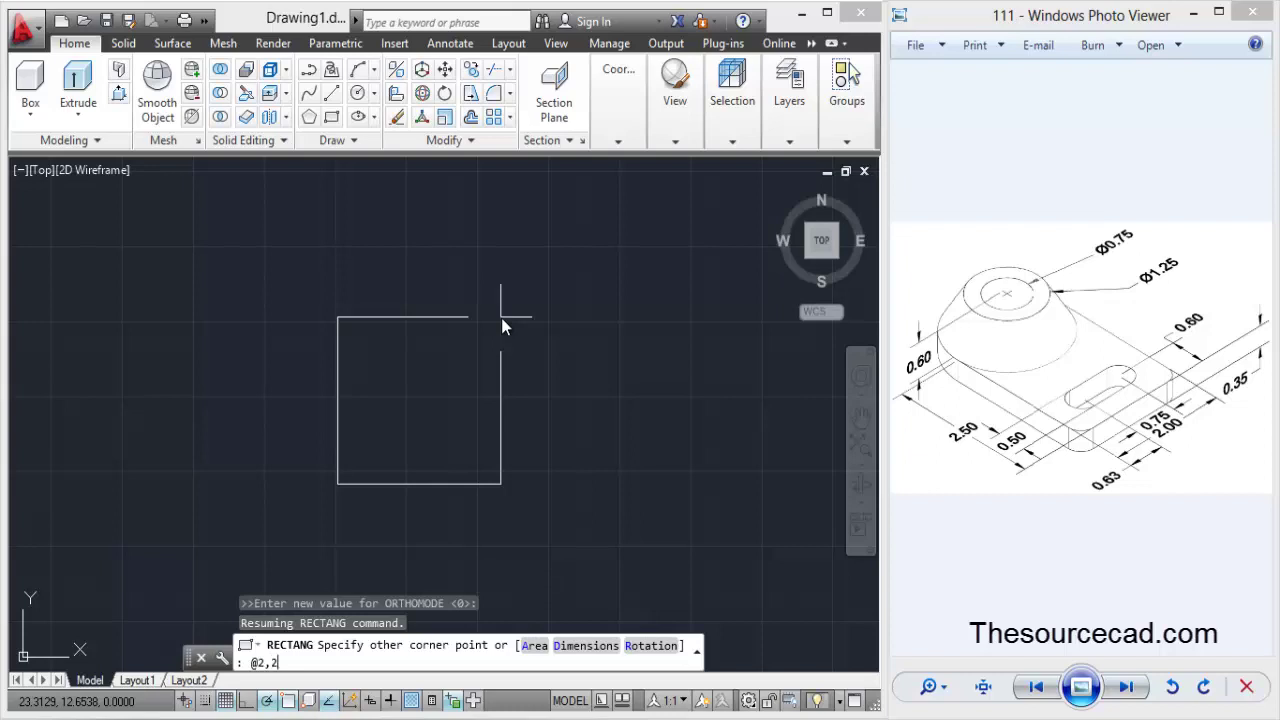
{"action": "type", "text": ".5"}
{"action": "key", "text": "Return"}
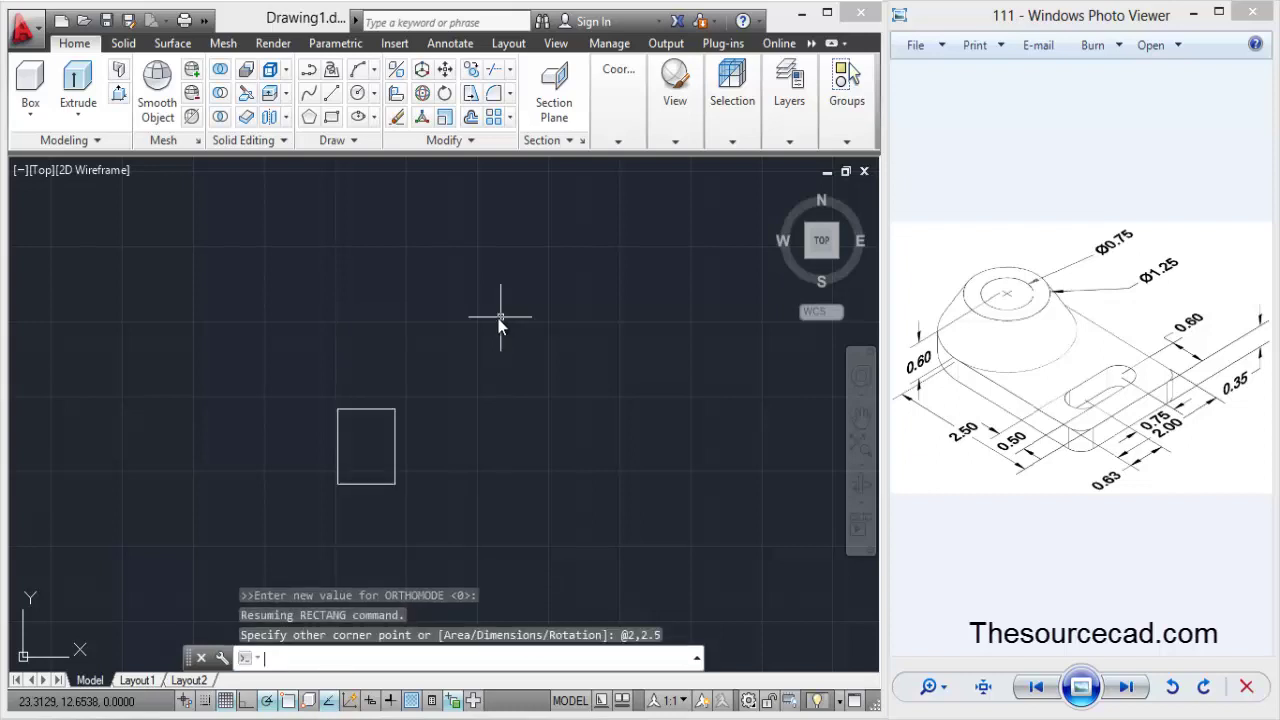
{"action": "scroll", "coordinate": [345, 437], "scroll_direction": "up", "scroll_amount": 6}
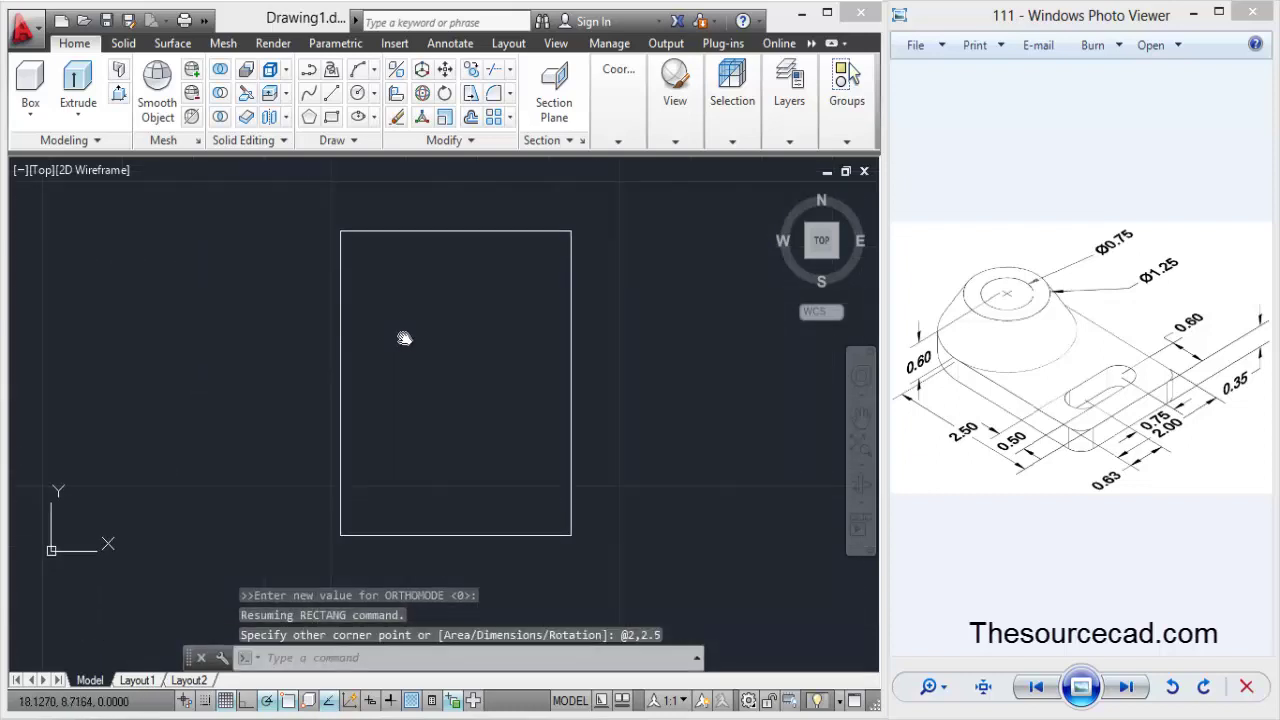
{"action": "scroll", "coordinate": [405, 362], "scroll_direction": "down", "scroll_amount": 2}
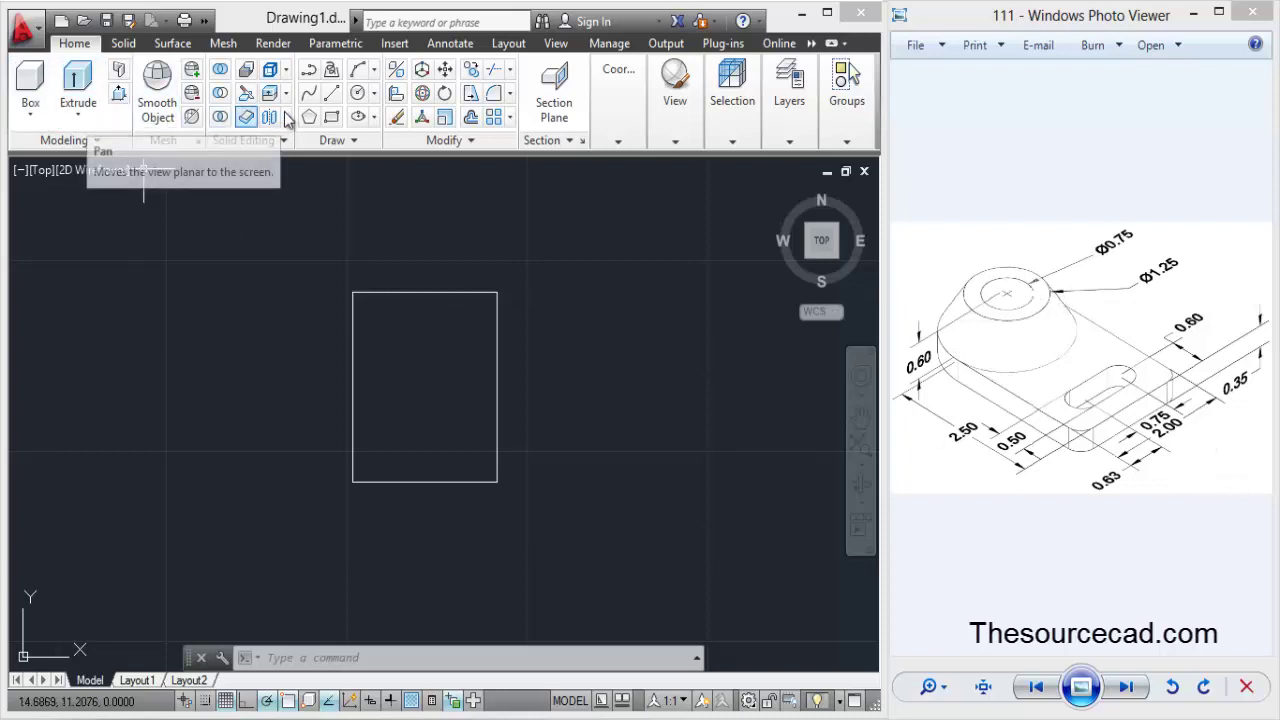
Draw a circle centred on the rectangle's top-edge midpoint, reaching the top-right corner.
{"action": "left_click", "coordinate": [357, 97]}
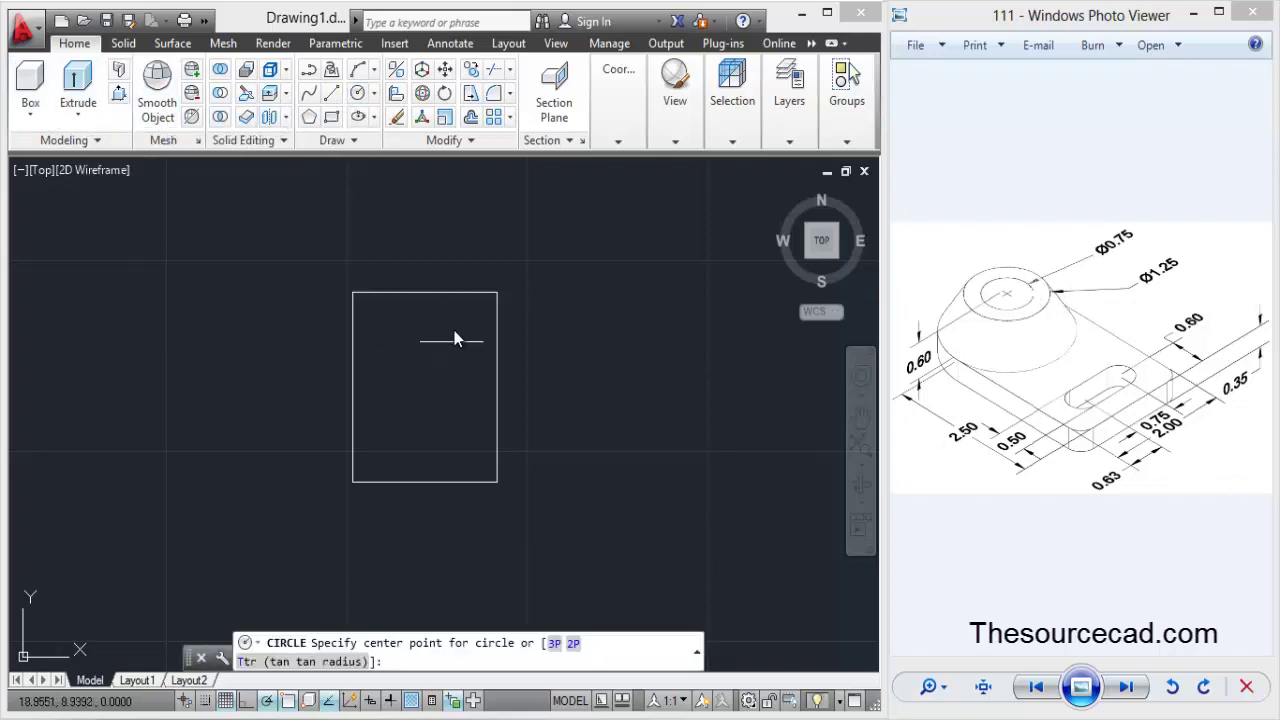
{"action": "left_click", "coordinate": [425, 297]}
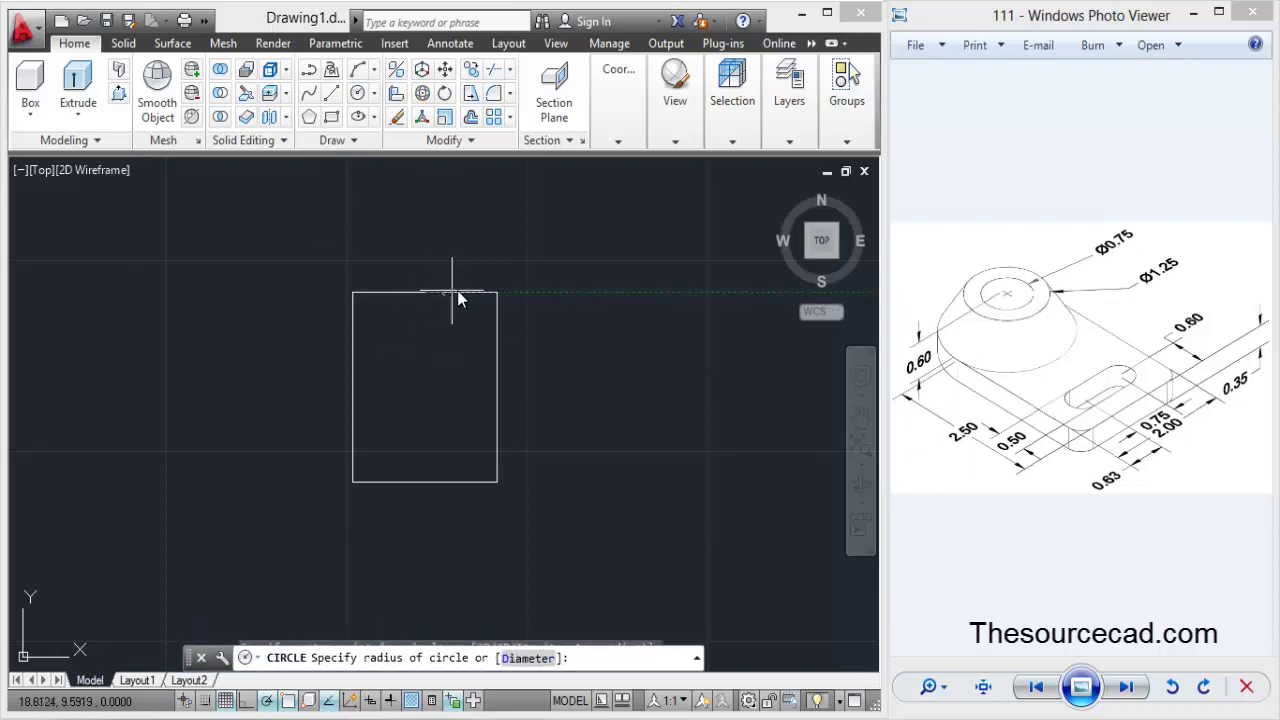
{"action": "left_click", "coordinate": [497, 293]}
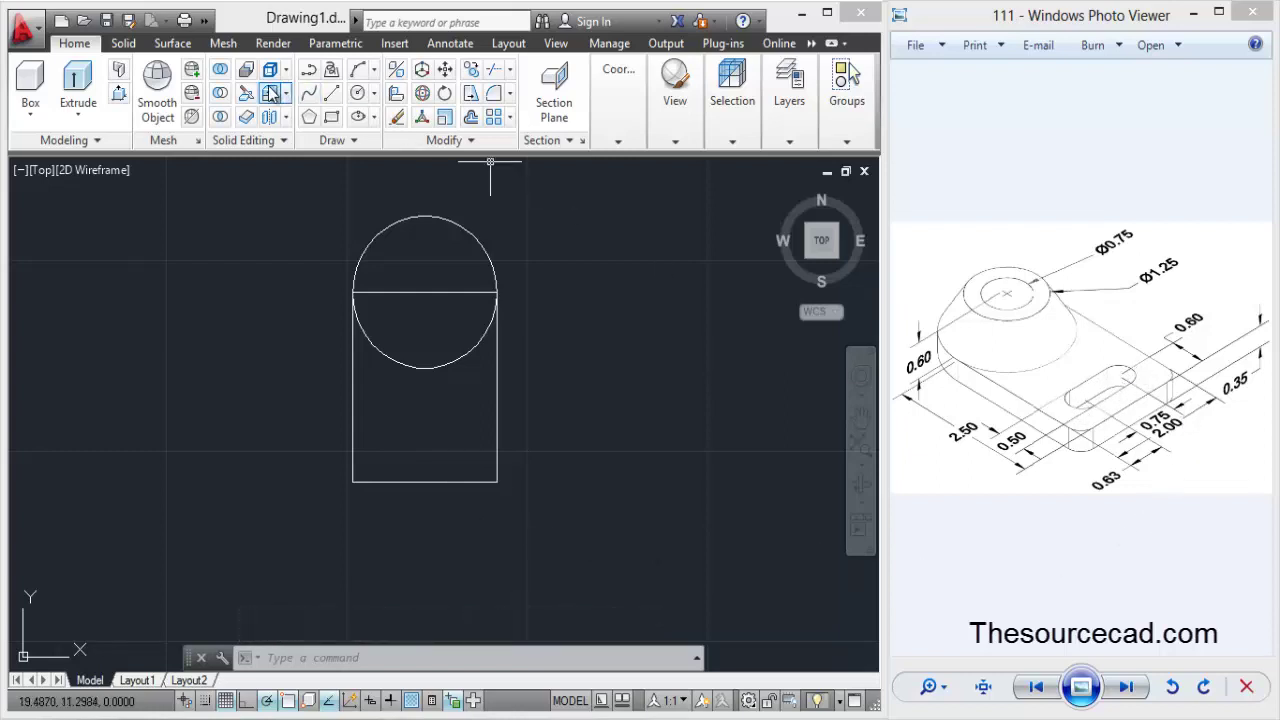
Draw a 0.75 × 0.5 rectangle to the right of the plate outline.
{"action": "left_click", "coordinate": [331, 118]}
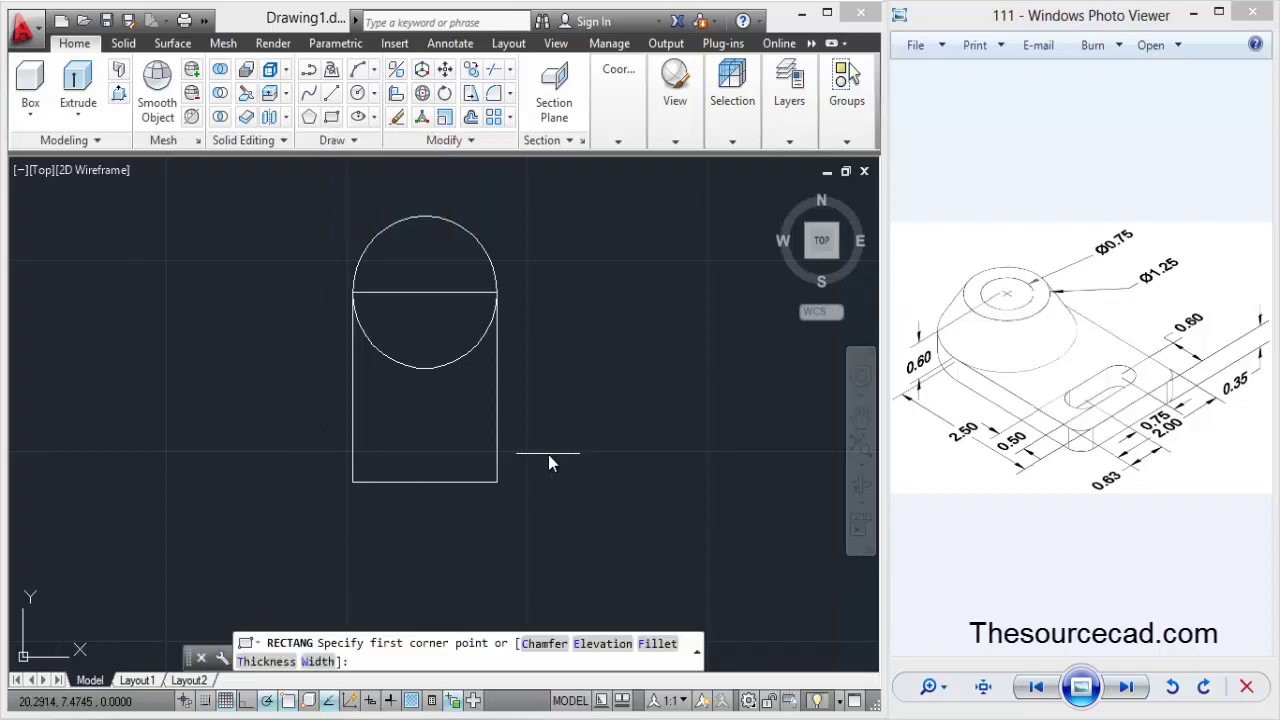
{"action": "left_click", "coordinate": [549, 462]}
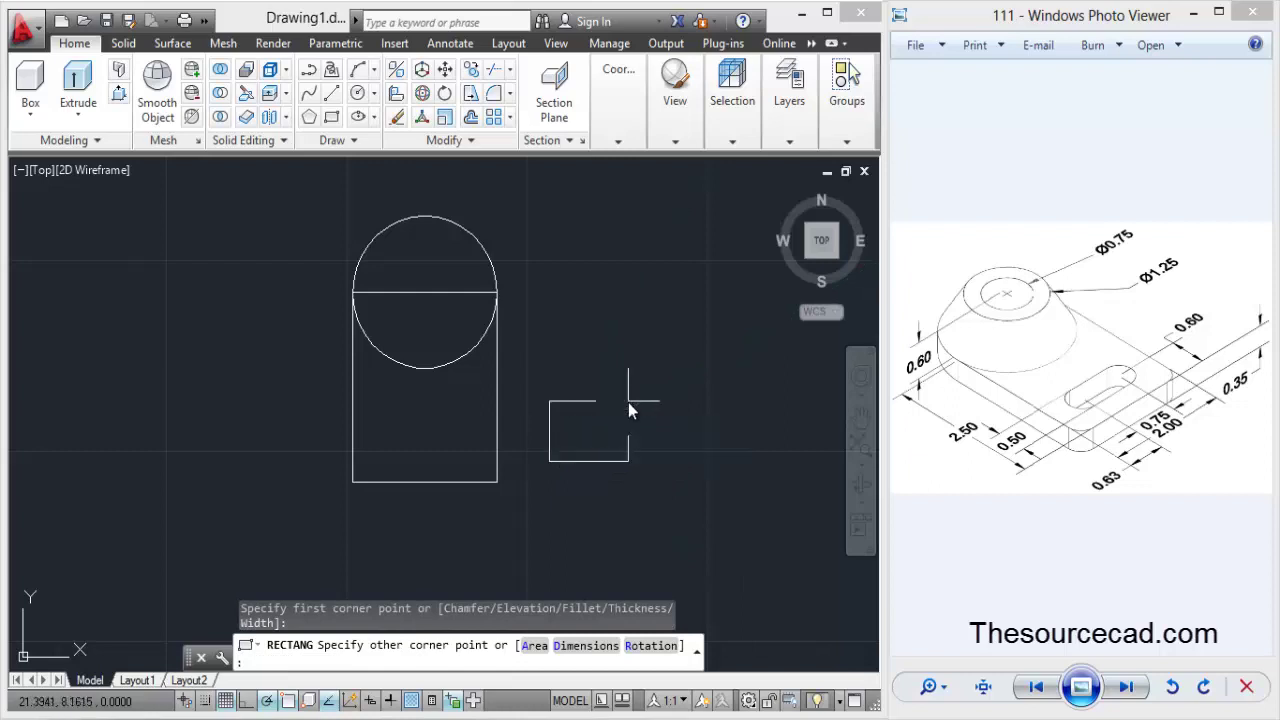
{"action": "type", "text": "@"}
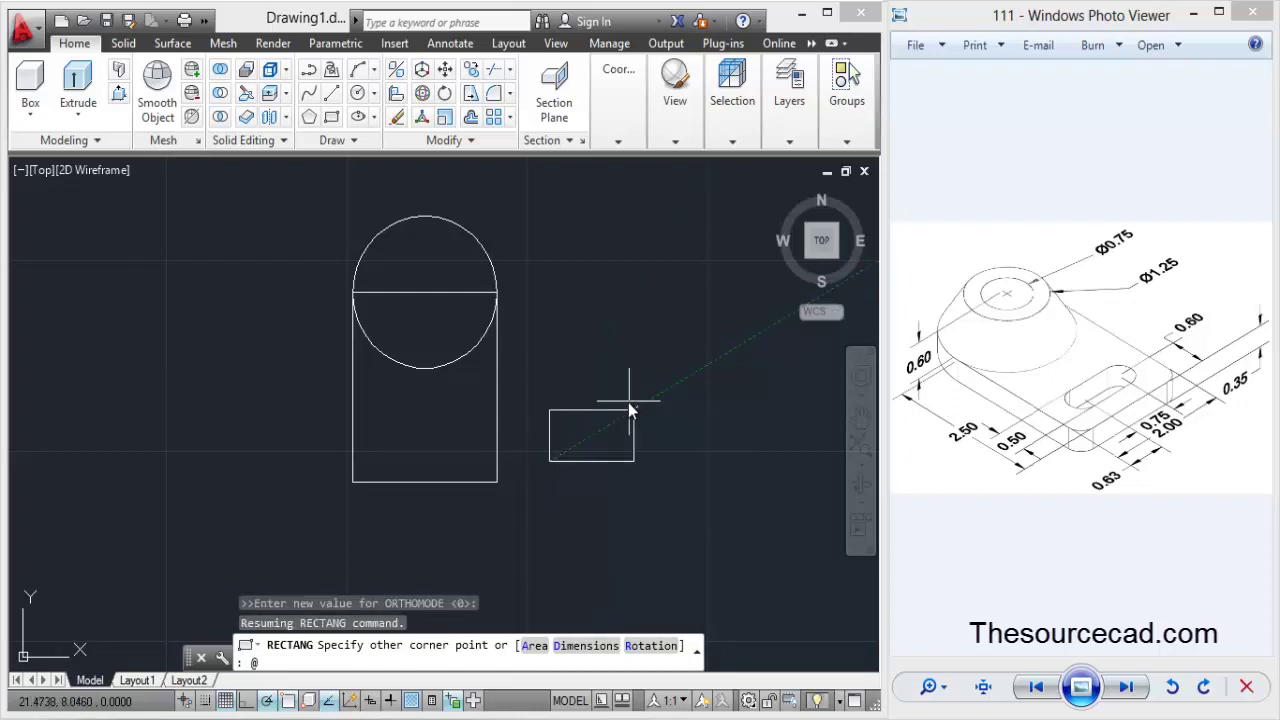
{"action": "left_click", "coordinate": [794, 482]}
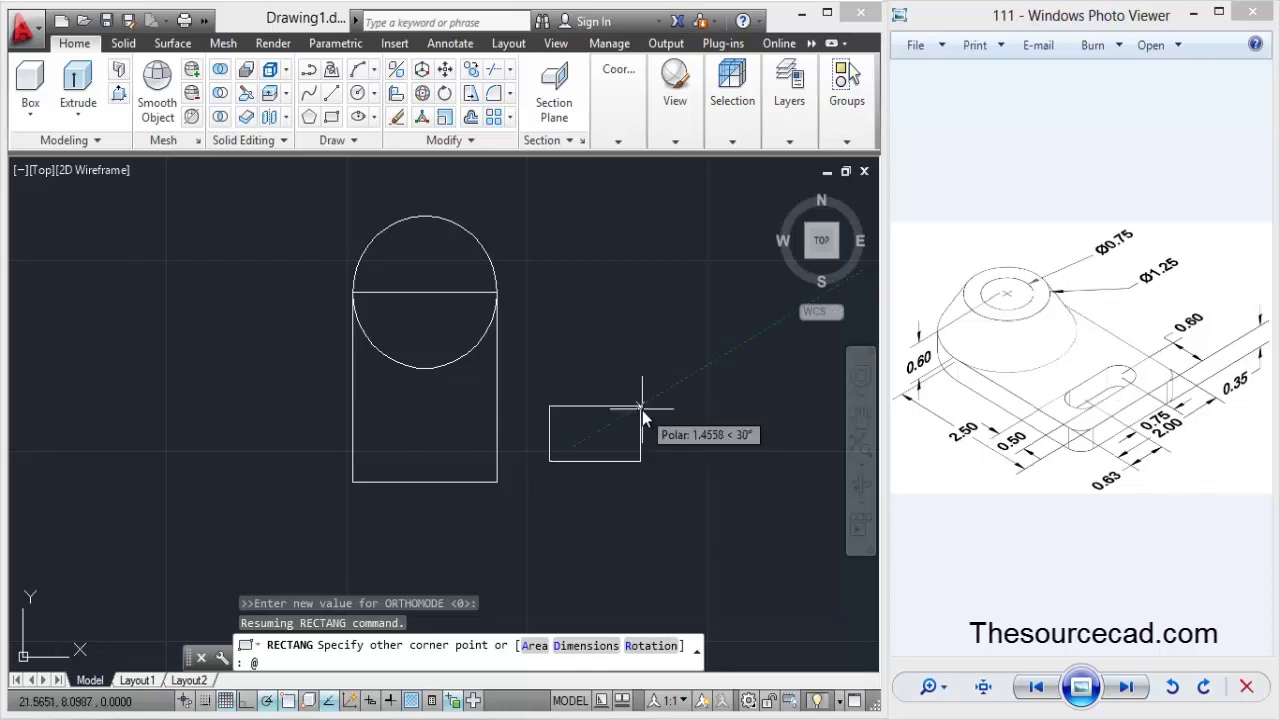
{"action": "type", "text": ".75,."}
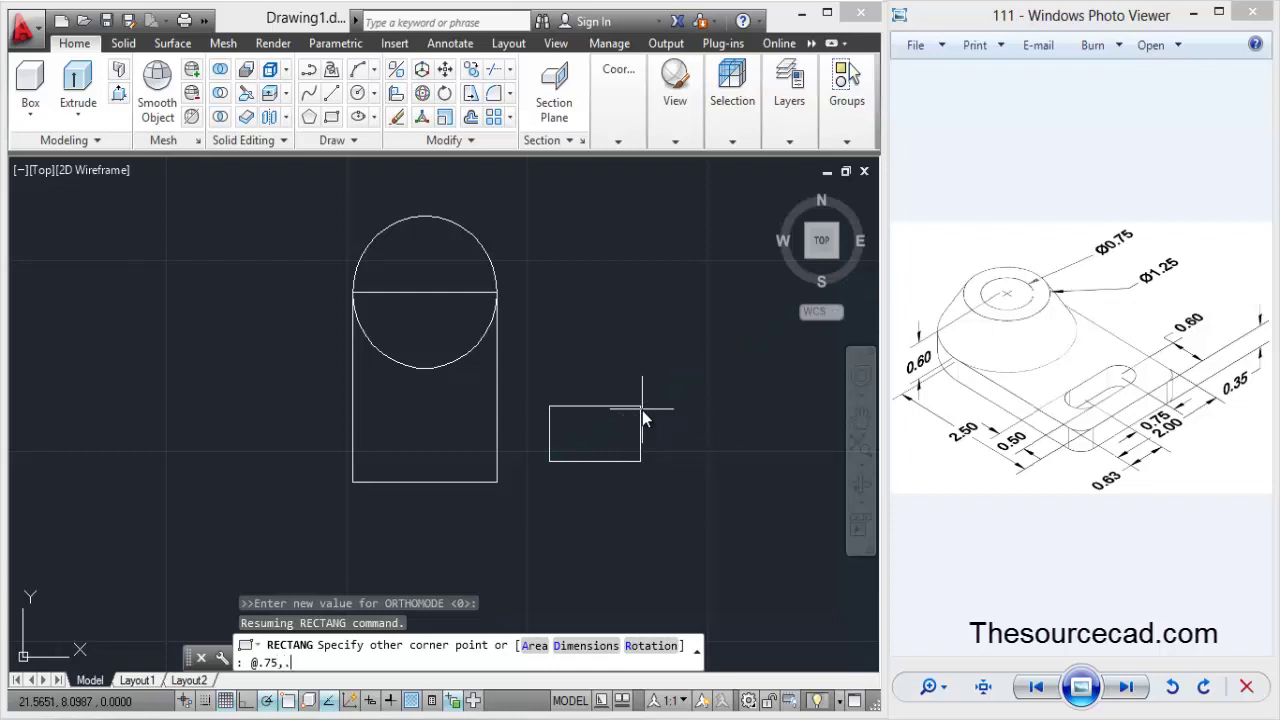
{"action": "type", "text": "5"}
{"action": "key", "text": "Return"}
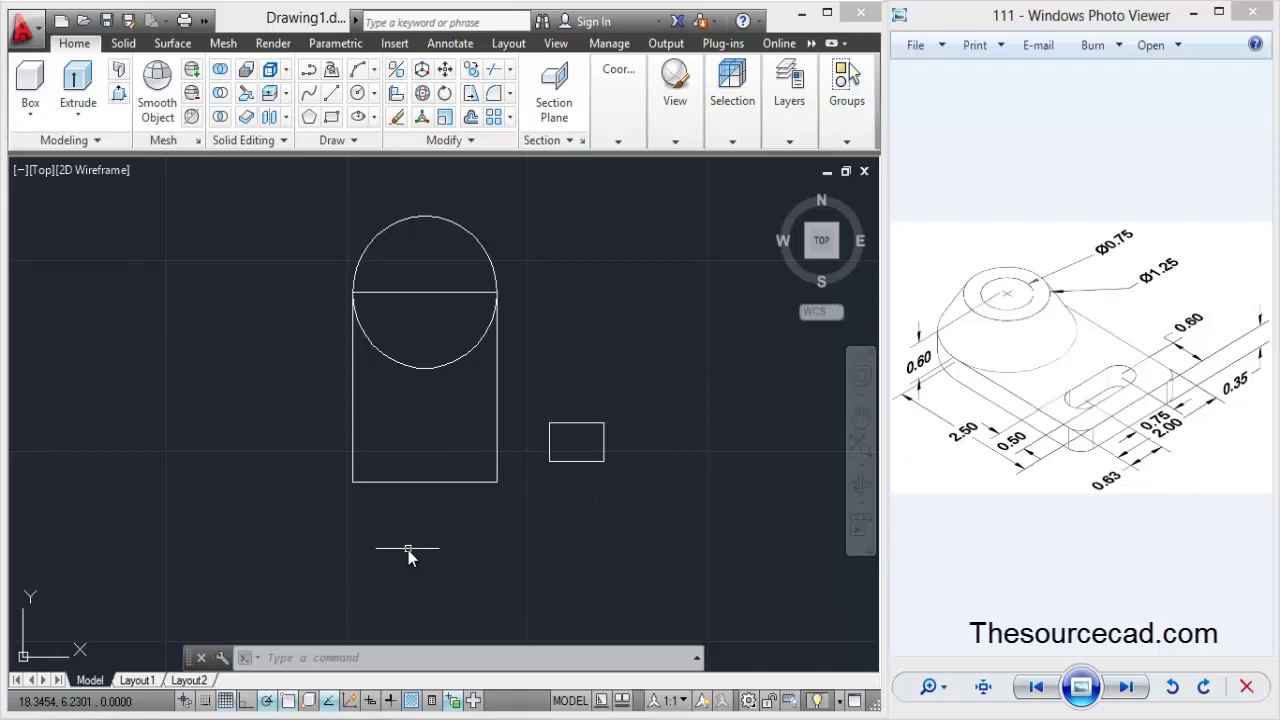
Add 0.25-radius circles centred on the small rectangle's left and right edge midpoints.
{"action": "left_click", "coordinate": [356, 97]}
{"action": "left_click", "coordinate": [549, 446]}
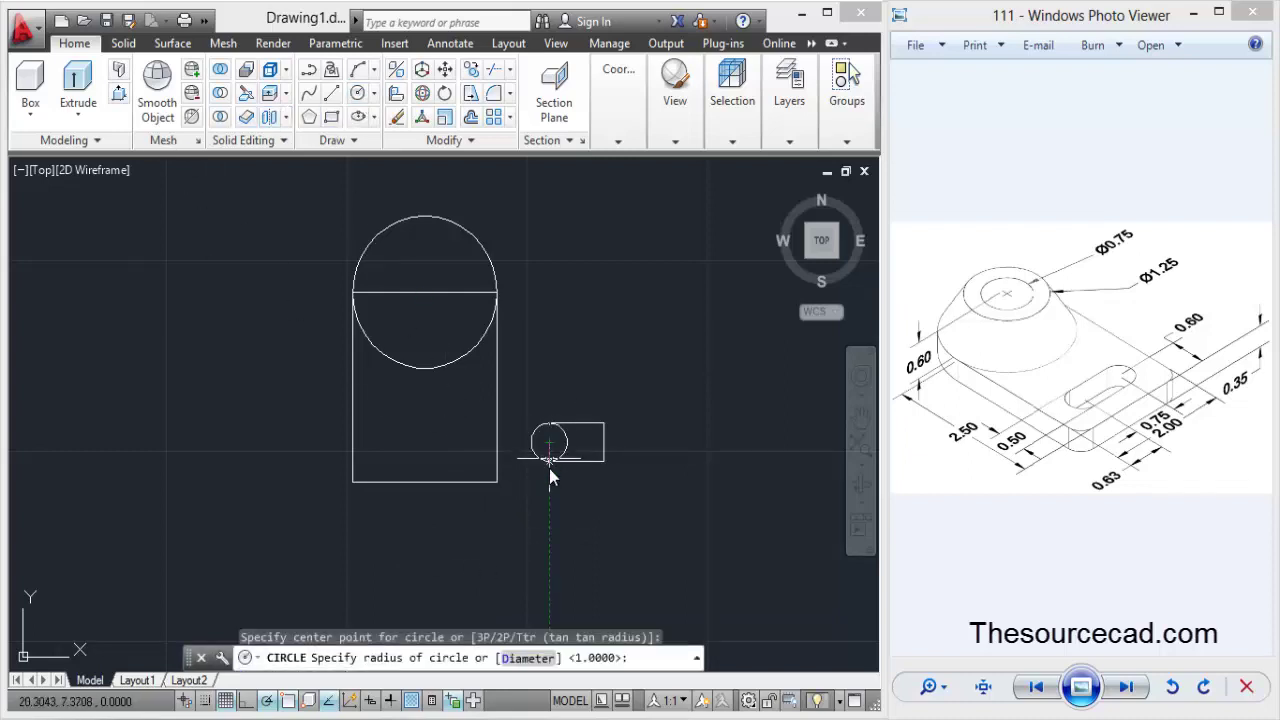
{"action": "left_click", "coordinate": [549, 468]}
{"action": "key", "text": "Return"}
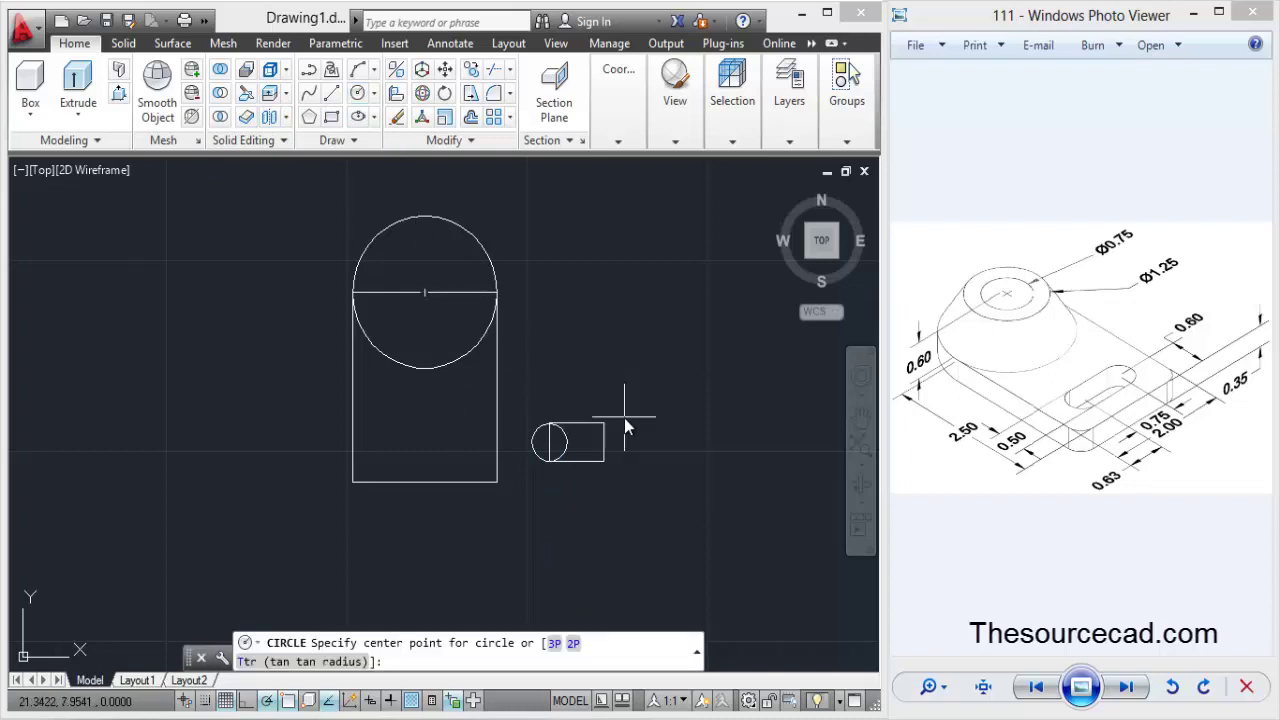
{"action": "left_click", "coordinate": [600, 444]}
{"action": "left_click", "coordinate": [602, 467]}
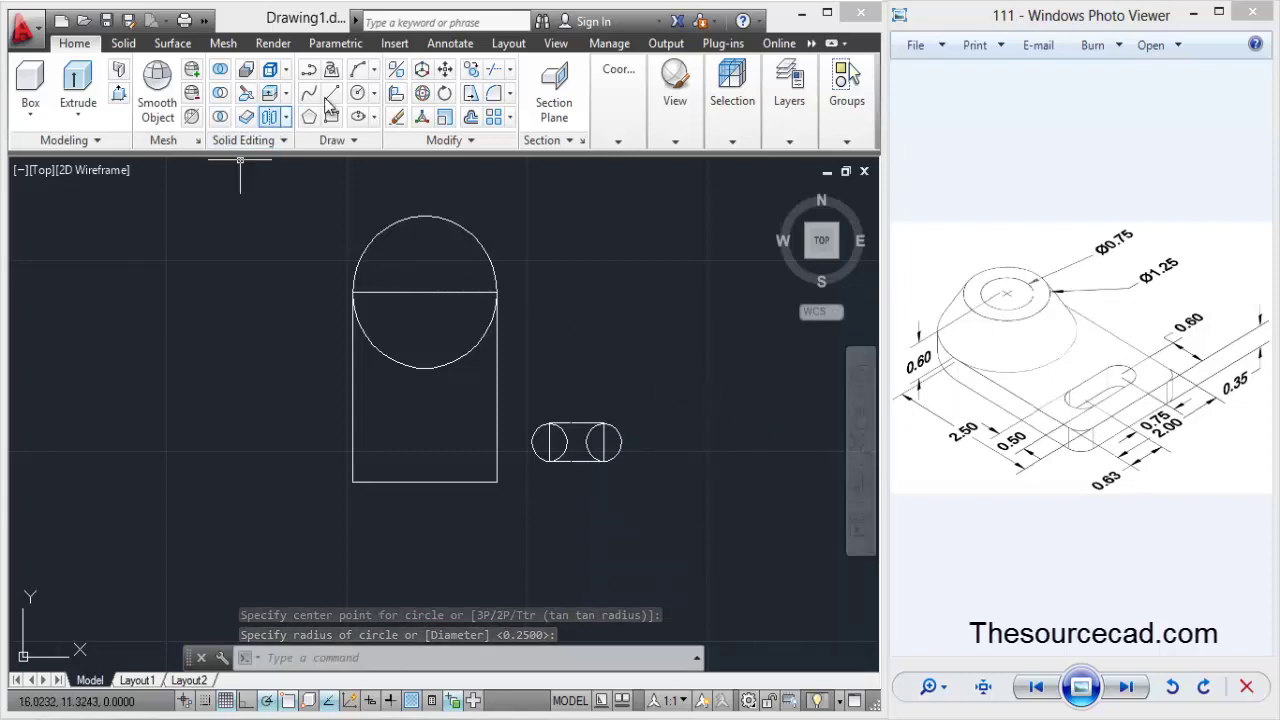
Trim the inner arcs of both slot circles so the slot becomes a clean obround.
{"action": "left_click", "coordinate": [497, 73]}
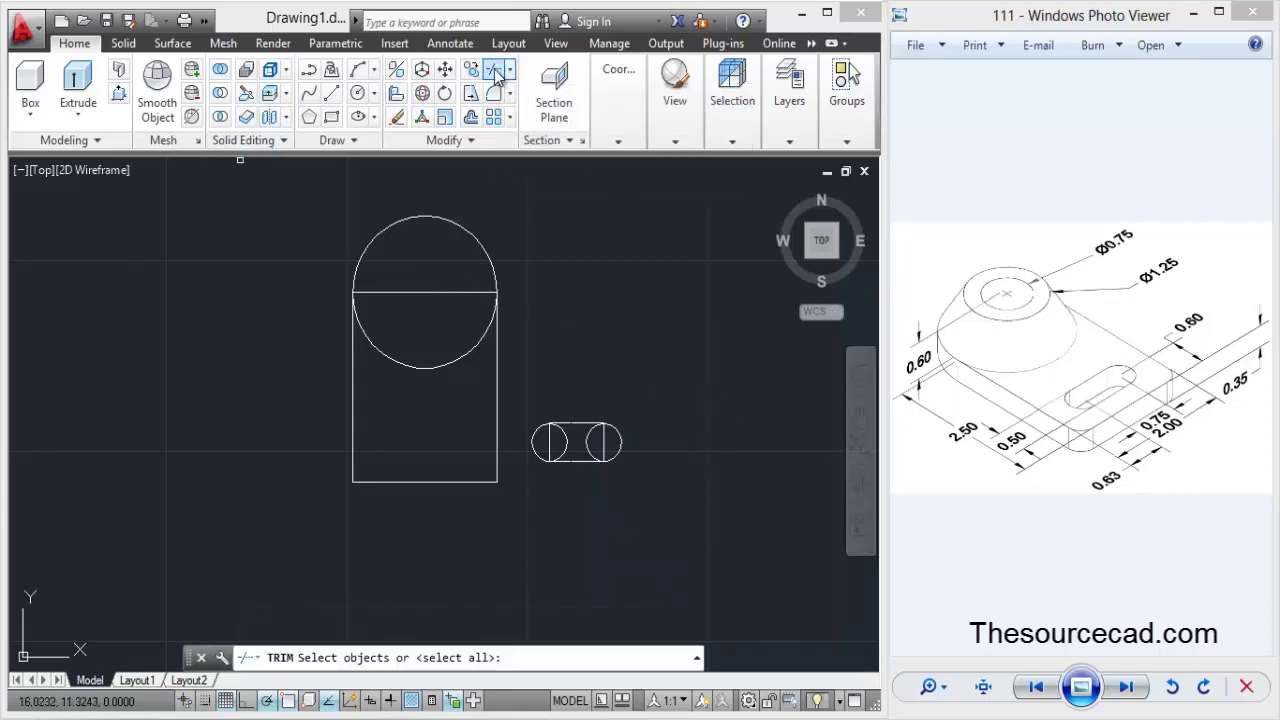
{"action": "key", "text": "Return"}
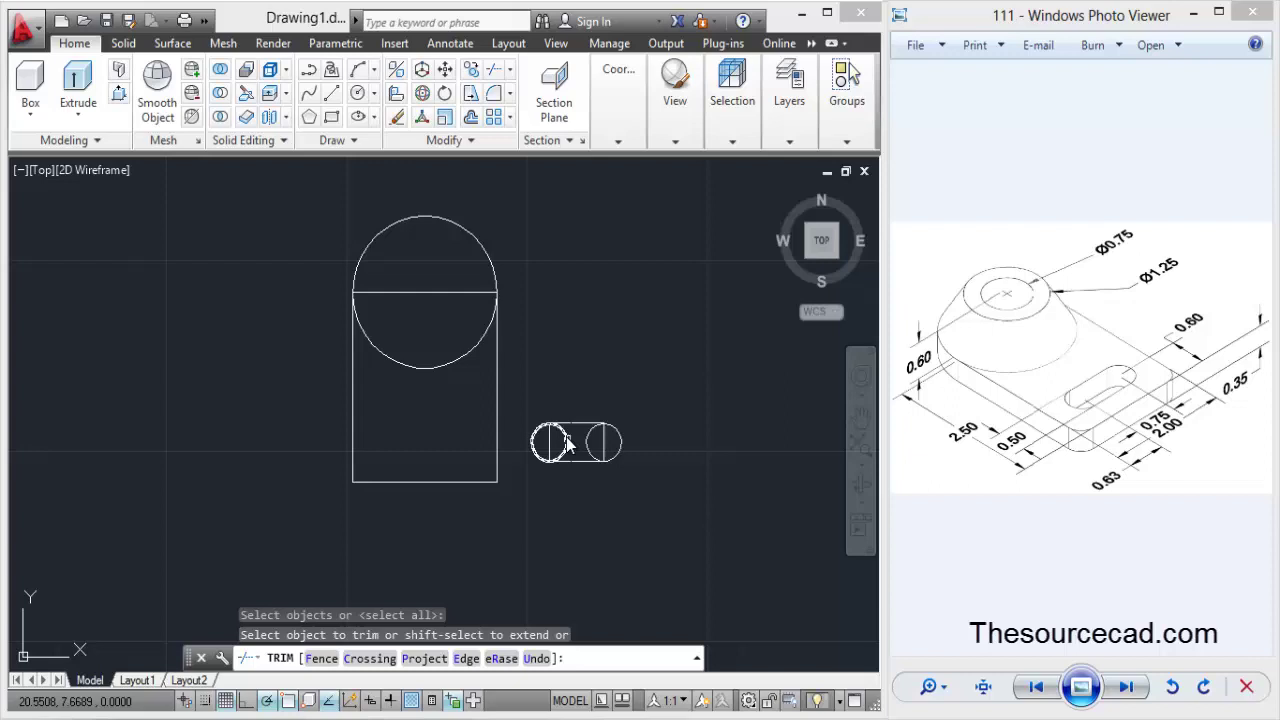
{"action": "left_click", "coordinate": [566, 442]}
{"action": "left_click", "coordinate": [555, 450]}
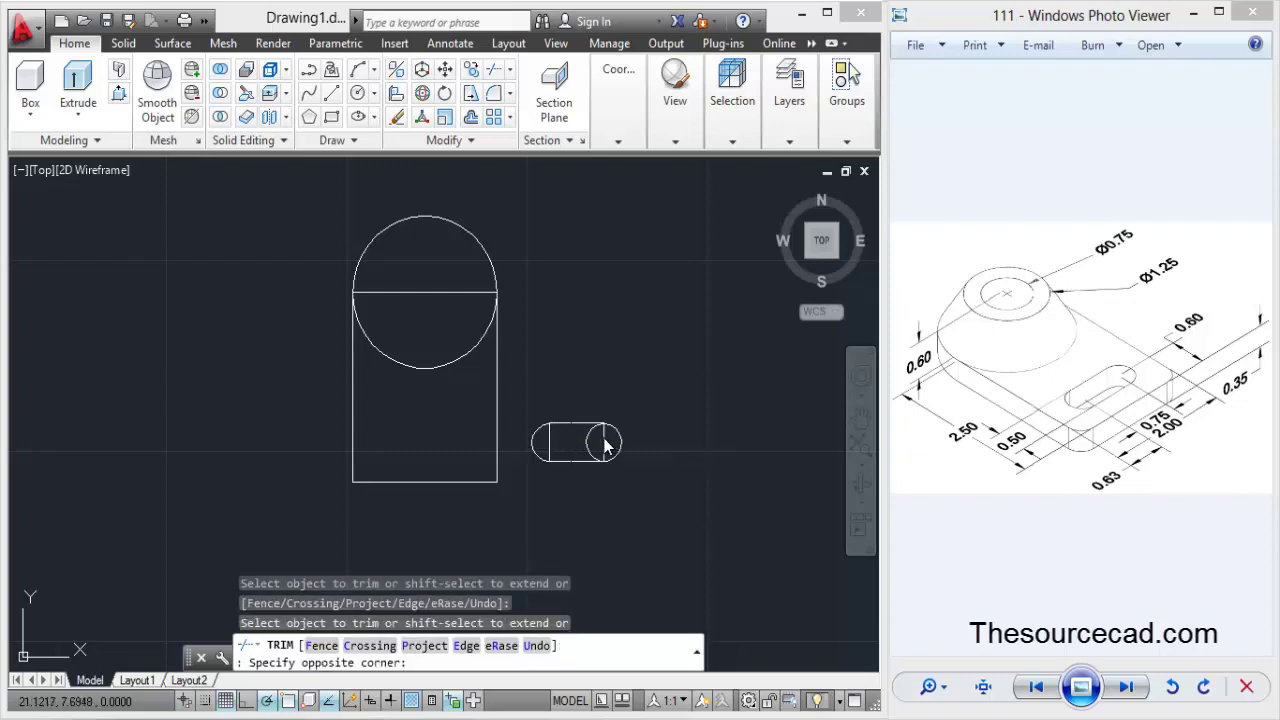
{"action": "left_click", "coordinate": [592, 437]}
{"action": "left_click", "coordinate": [606, 442]}
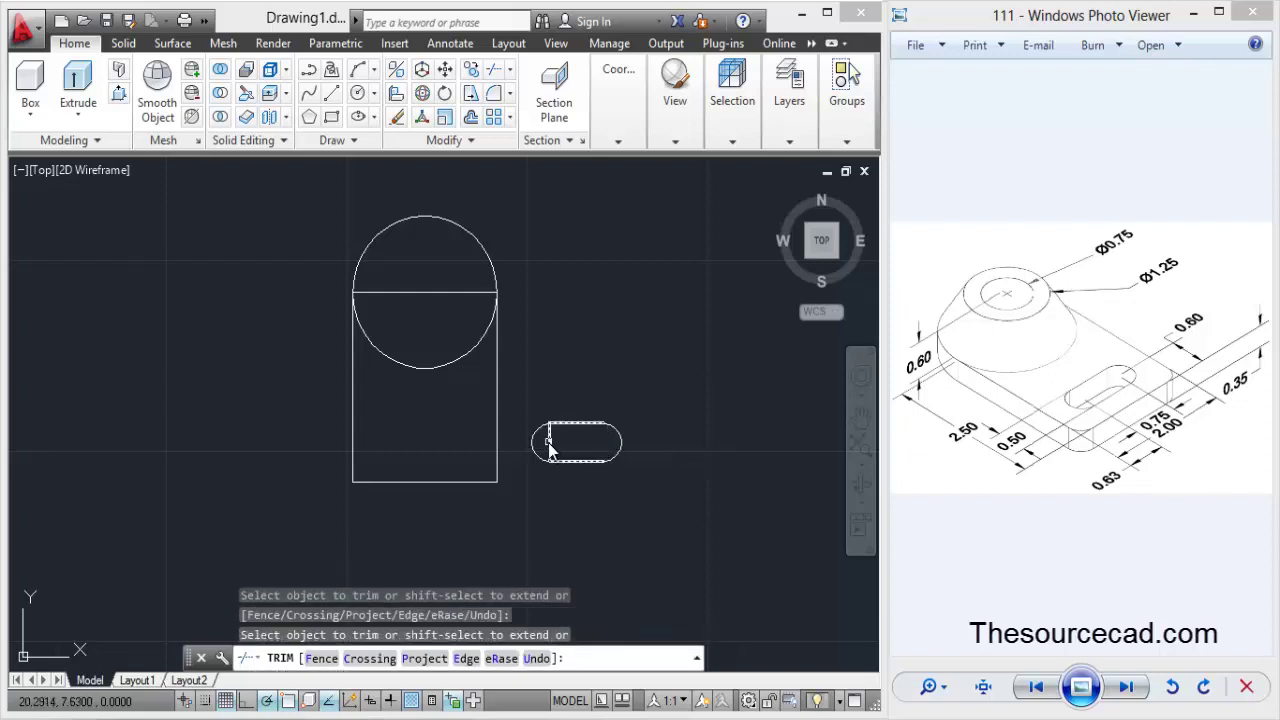
{"action": "left_click", "coordinate": [548, 441]}
Trim the big circle's lower half and the rectangle's top edge to round the plate top.
{"action": "left_click", "coordinate": [412, 368]}
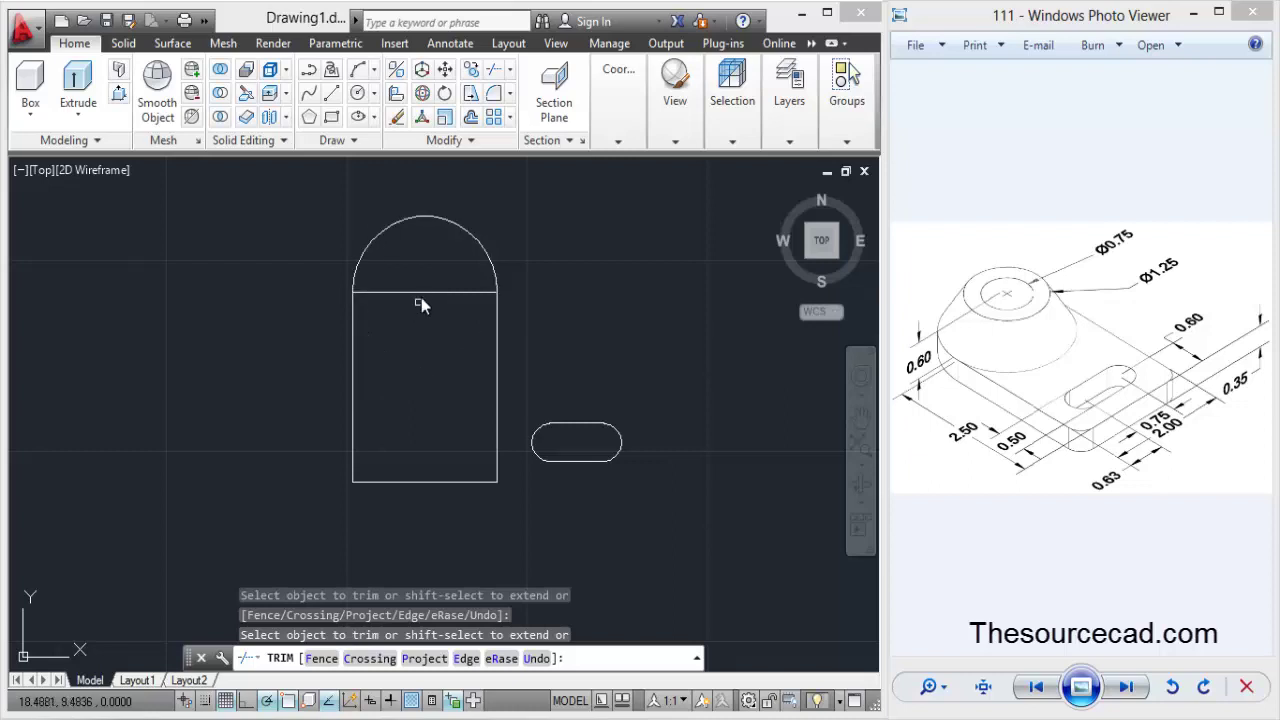
{"action": "left_click", "coordinate": [427, 294]}
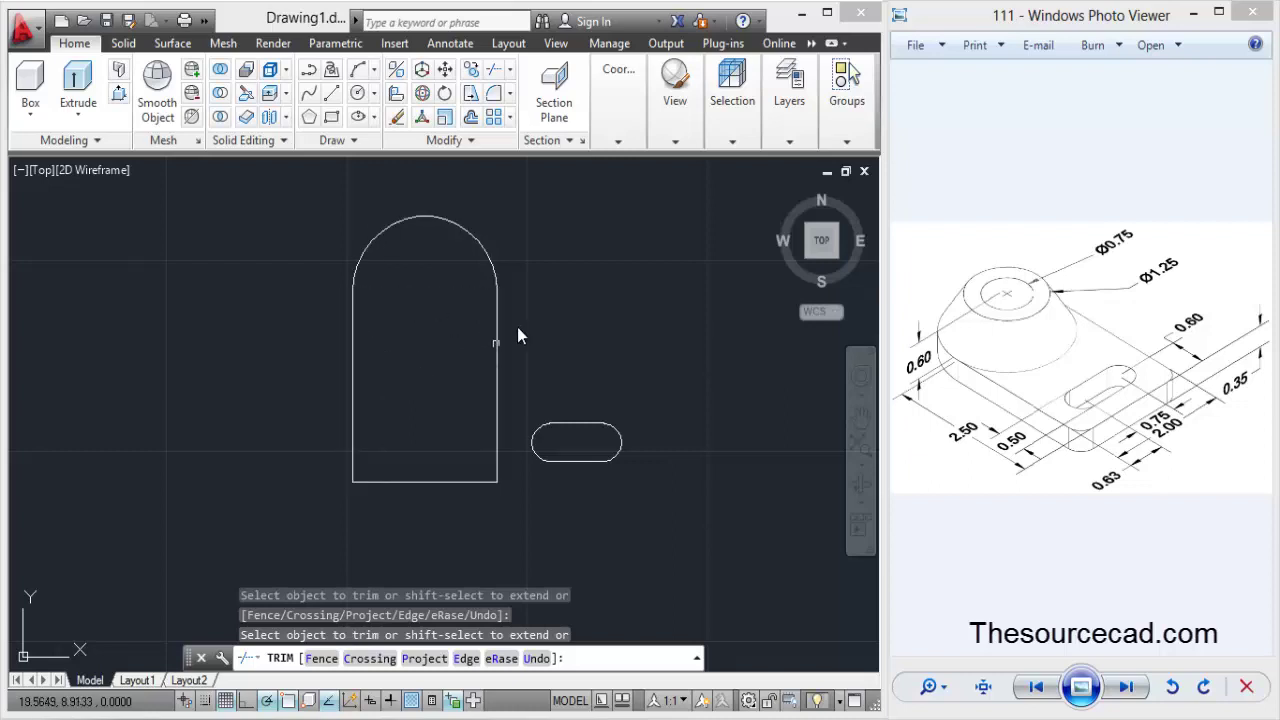
{"action": "right_click", "coordinate": [571, 261]}
{"action": "left_click", "coordinate": [575, 266]}
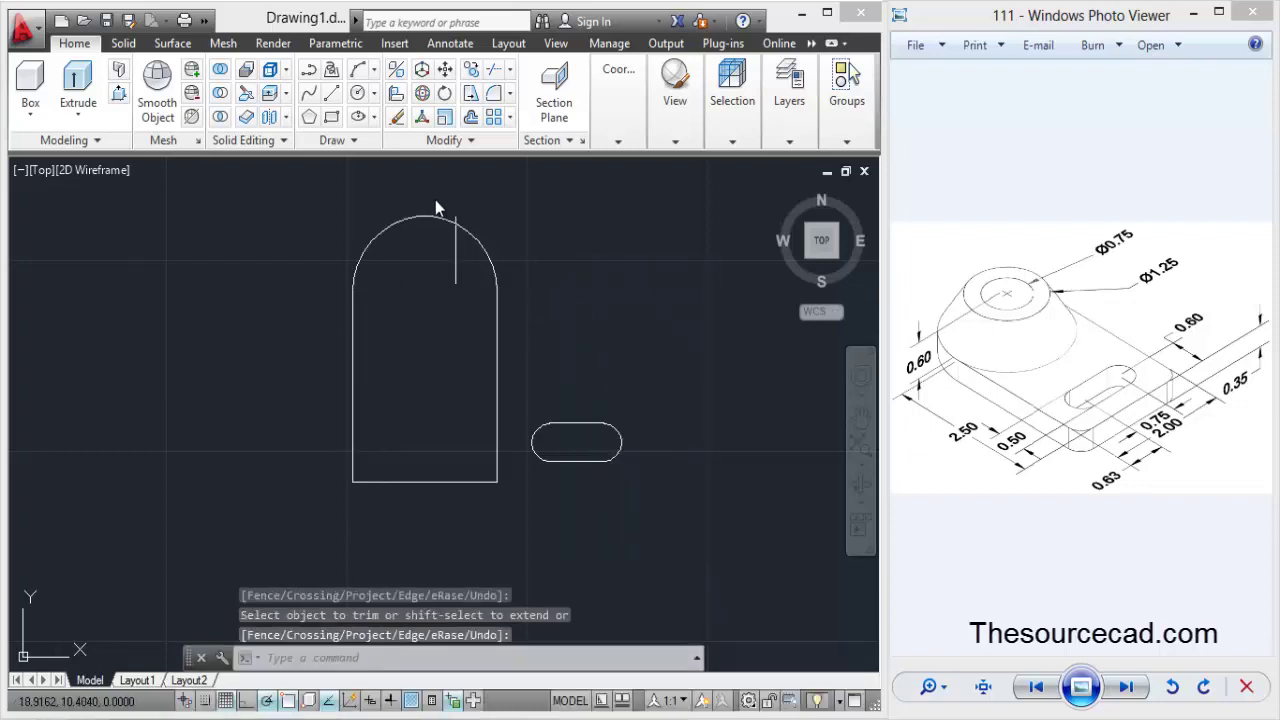
Join the slot's four arcs and lines into one closed polyline.
{"action": "left_click", "coordinate": [447, 143]}
{"action": "left_click", "coordinate": [466, 188]}
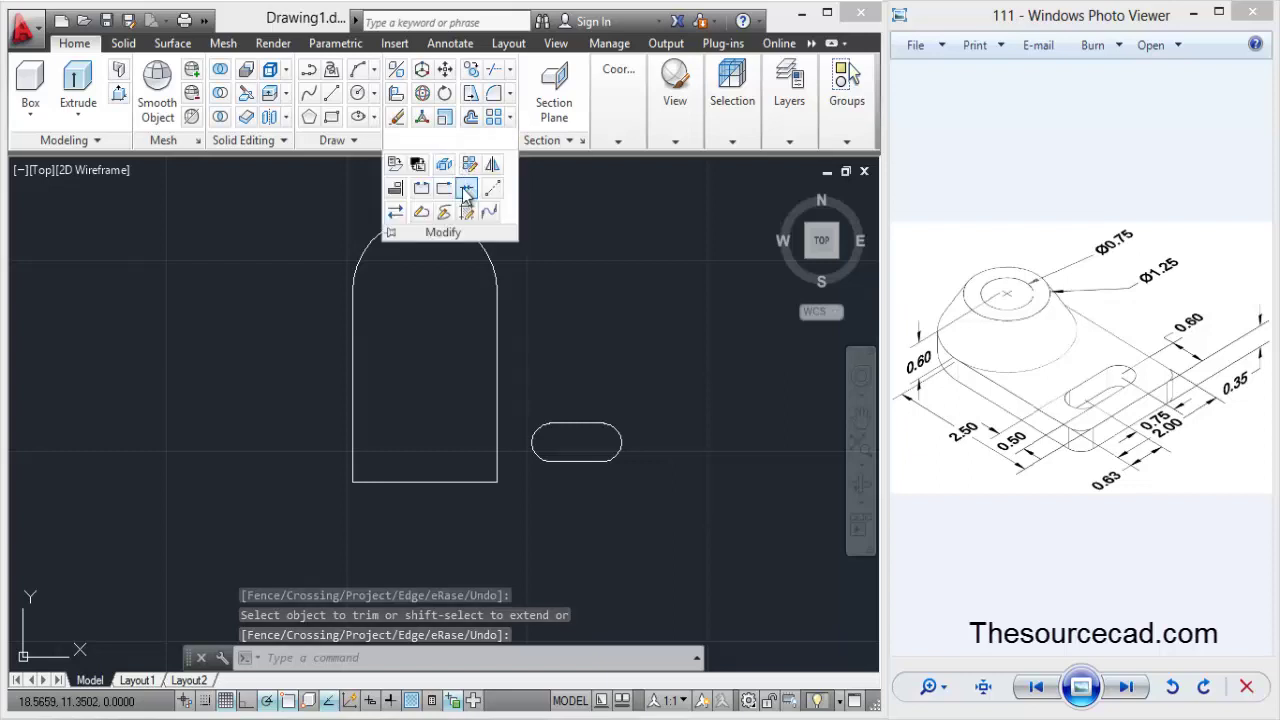
{"action": "left_click", "coordinate": [654, 524]}
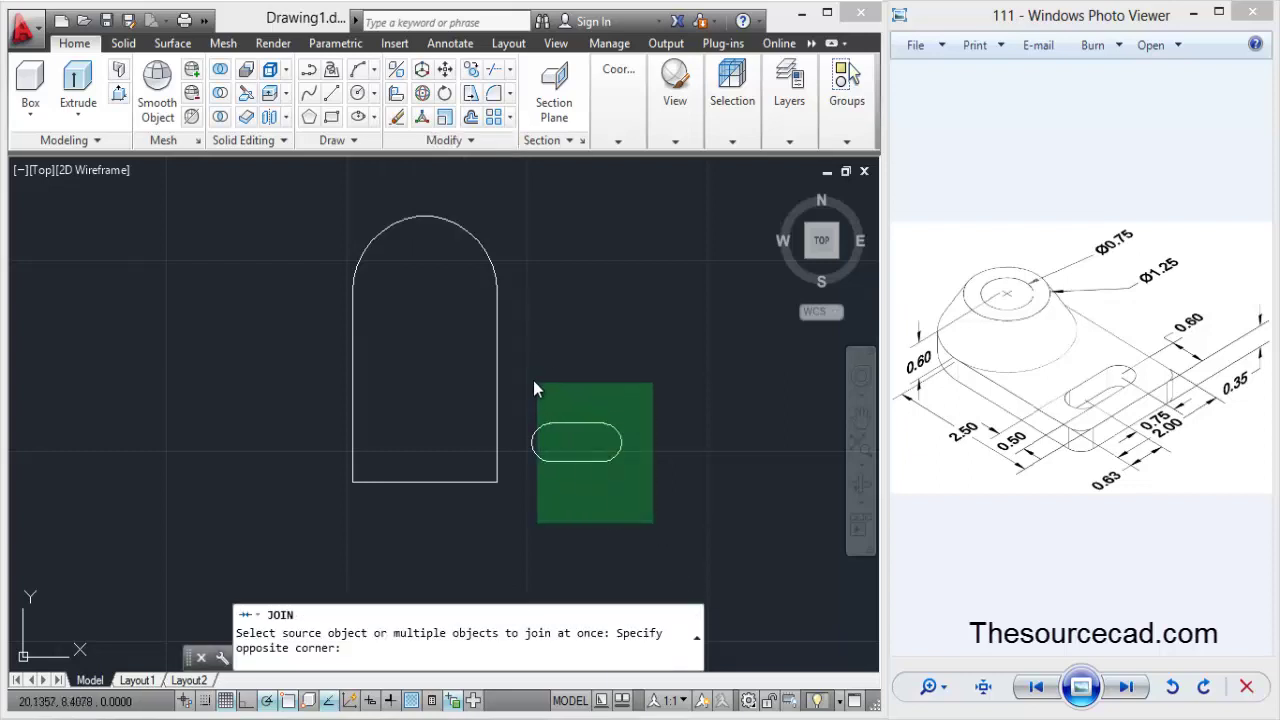
{"action": "left_click", "coordinate": [533, 380]}
{"action": "key", "text": "Return"}
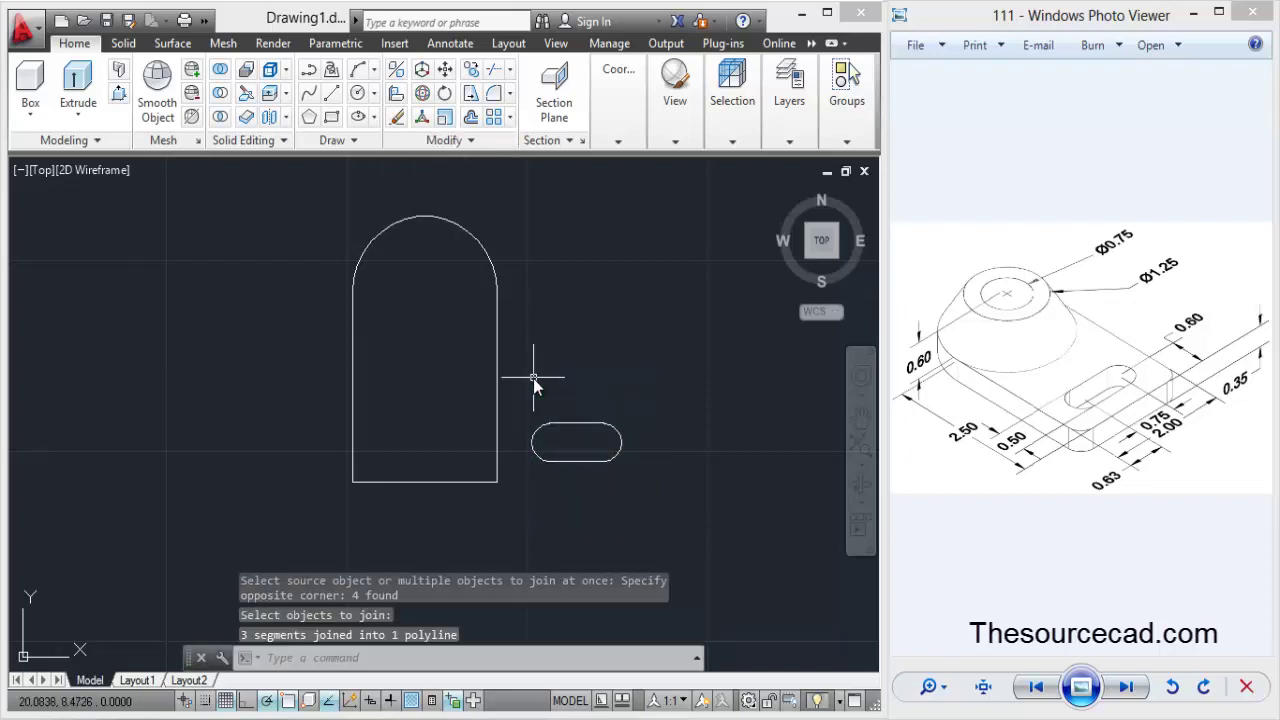
Join the round-topped plate outline pieces into a single closed polyline.
{"action": "left_click", "coordinate": [447, 141]}
{"action": "left_click", "coordinate": [466, 188]}
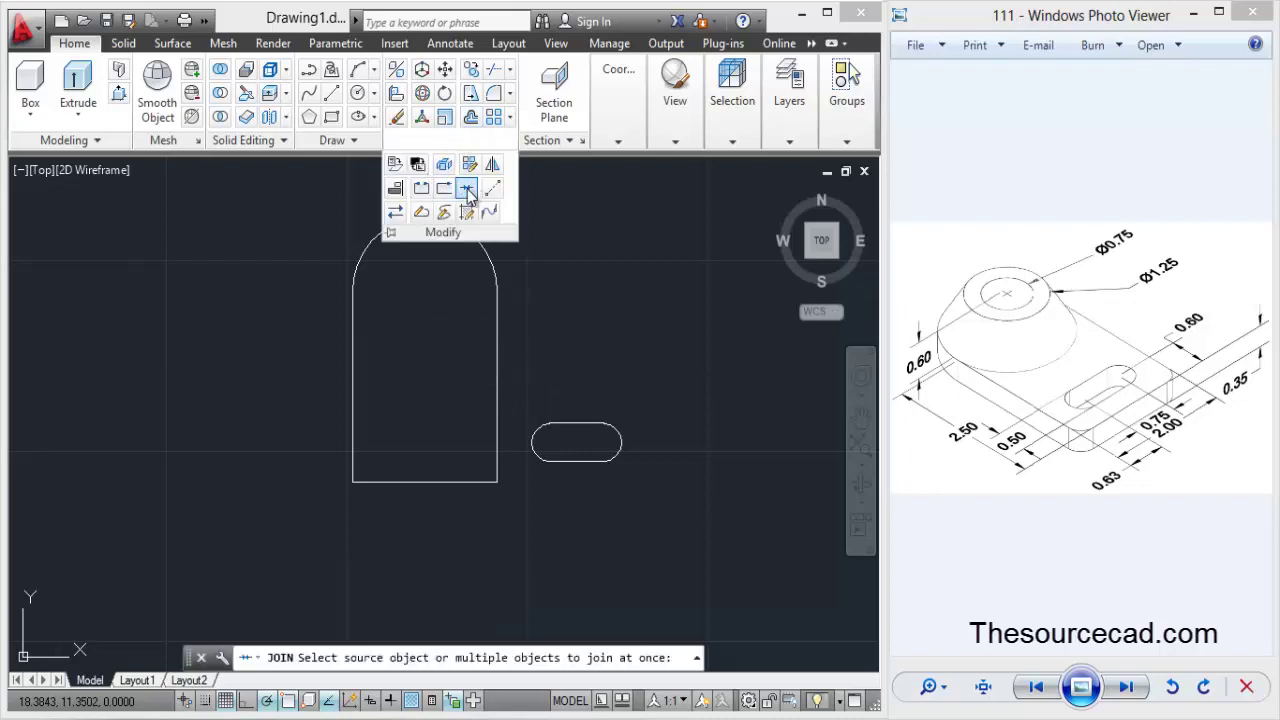
{"action": "left_click", "coordinate": [546, 380]}
{"action": "left_click", "coordinate": [264, 266]}
{"action": "key", "text": "Return"}
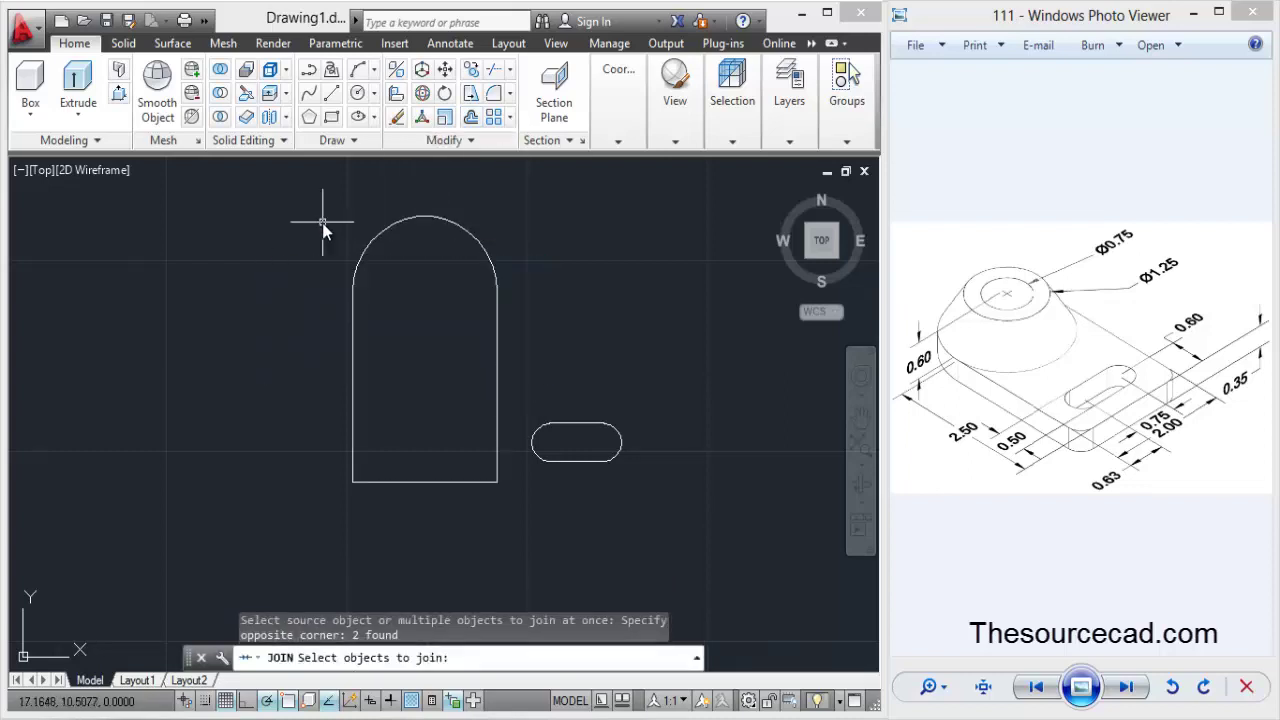
{"action": "left_click", "coordinate": [446, 69]}
Move the slot from its bottom midpoint onto the plate's bottom-edge midpoint.
{"action": "left_click", "coordinate": [565, 425]}
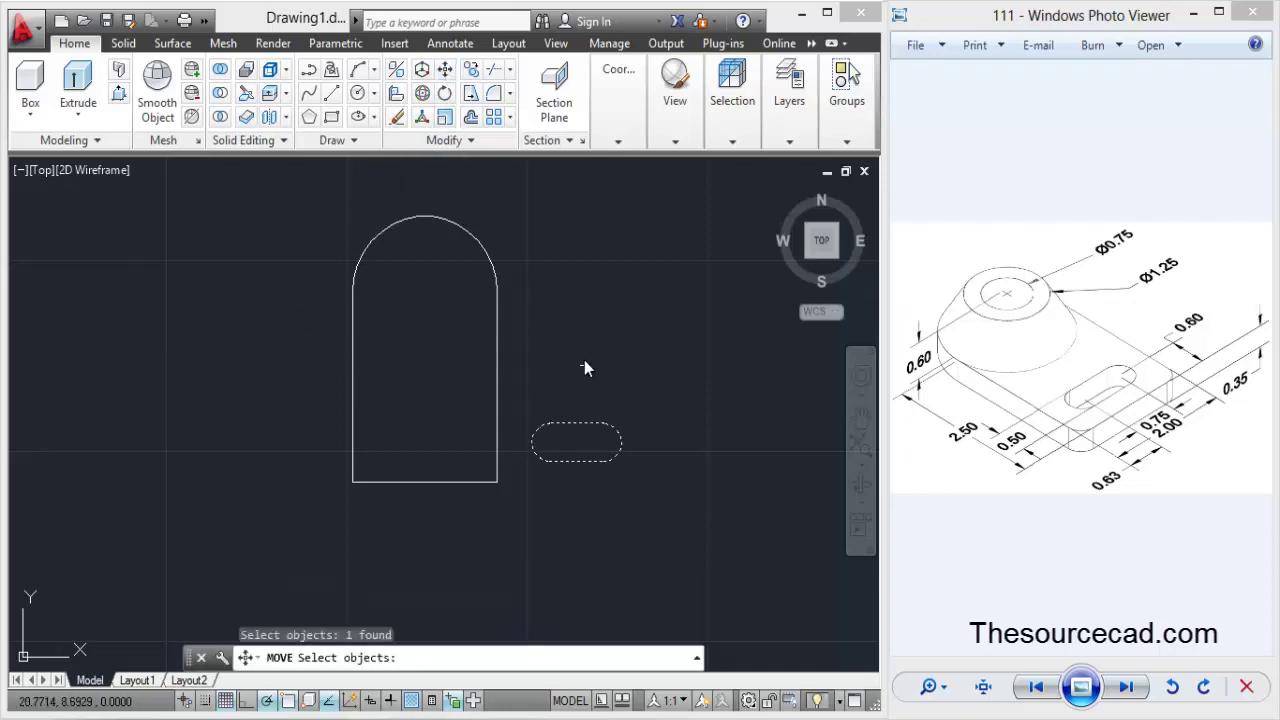
{"action": "key", "text": "Return"}
{"action": "left_click", "coordinate": [576, 462]}
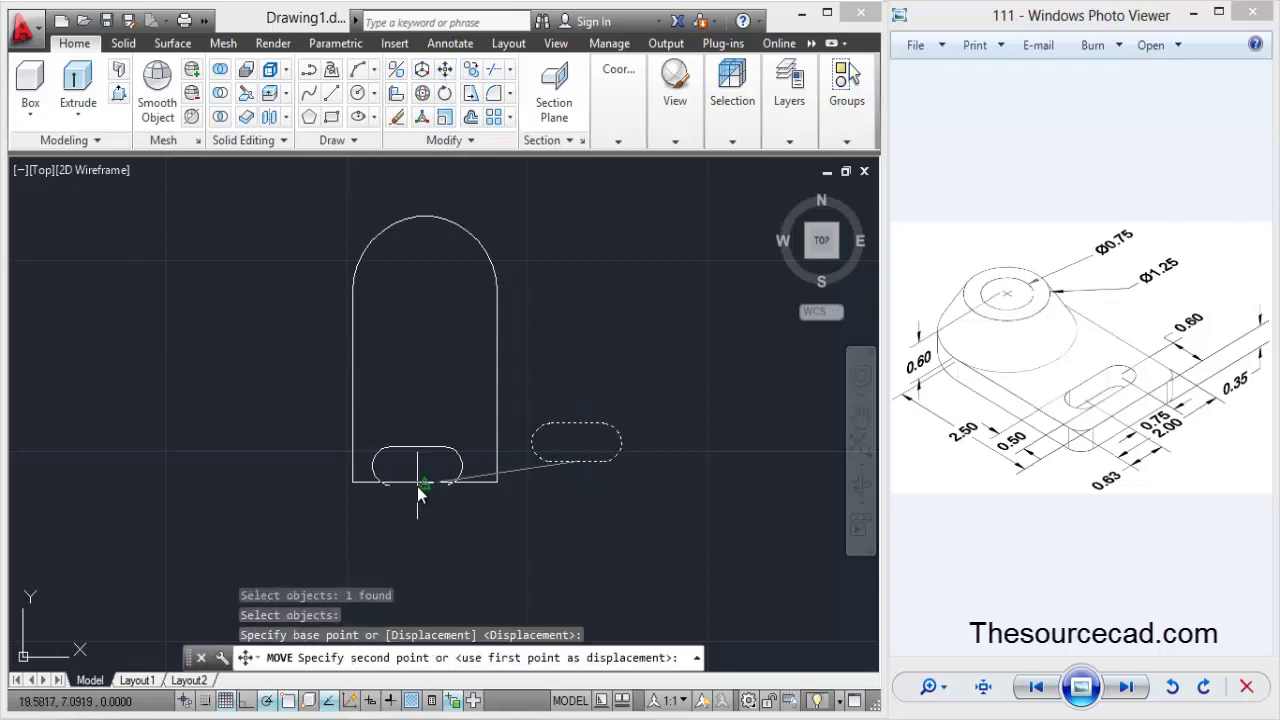
{"action": "left_click", "coordinate": [425, 482]}
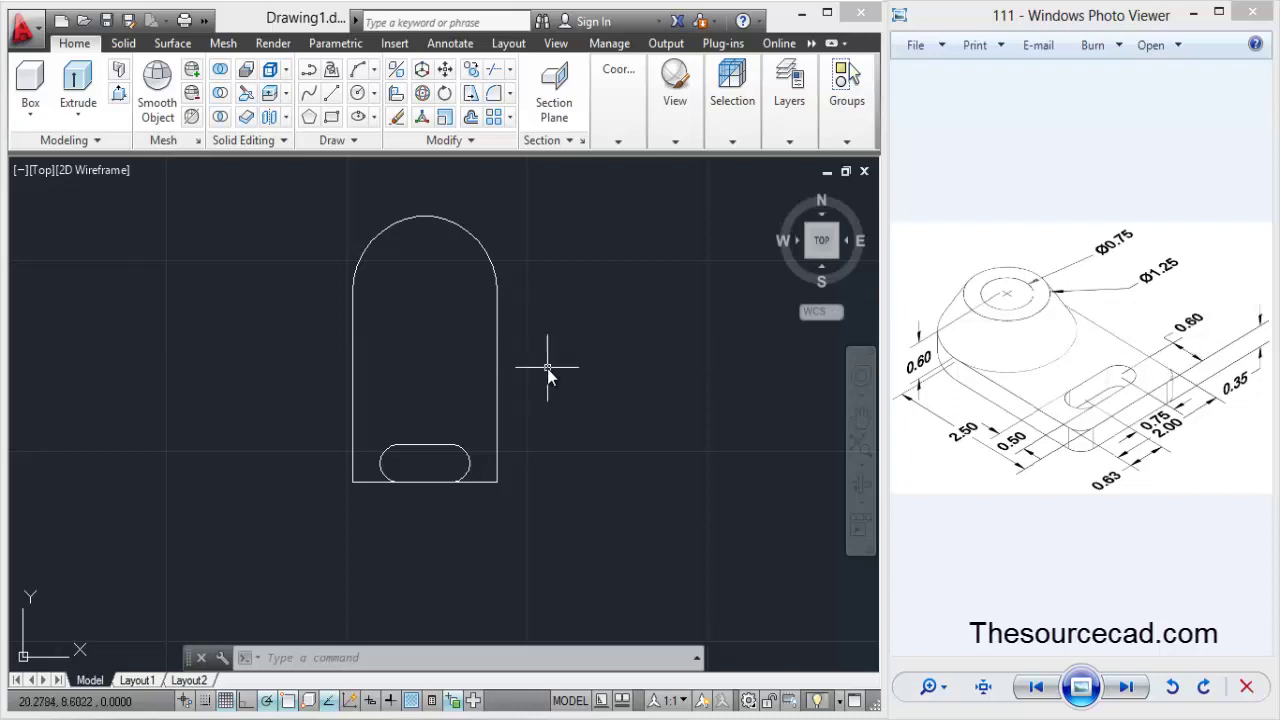
Move the slot 0.35 straight up so it sits inside the plate.
{"action": "left_click", "coordinate": [445, 69]}
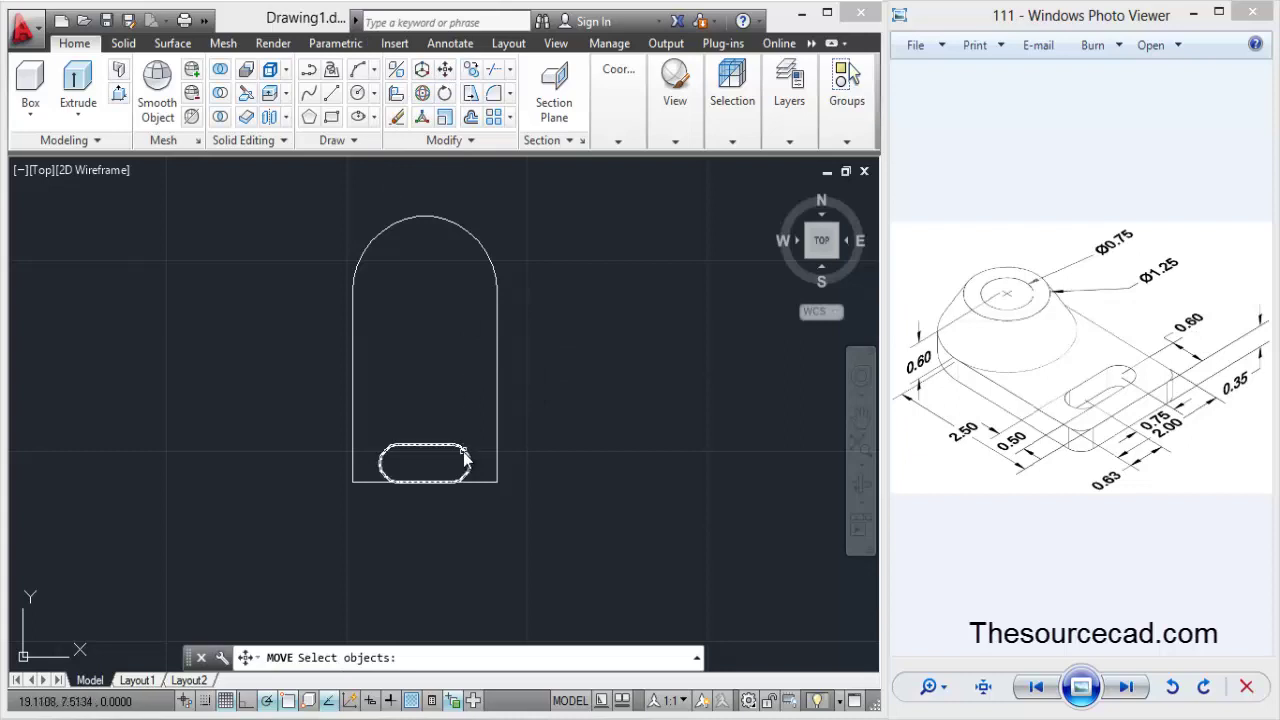
{"action": "left_click", "coordinate": [467, 450]}
{"action": "key", "text": "Return"}
{"action": "left_click", "coordinate": [452, 445]}
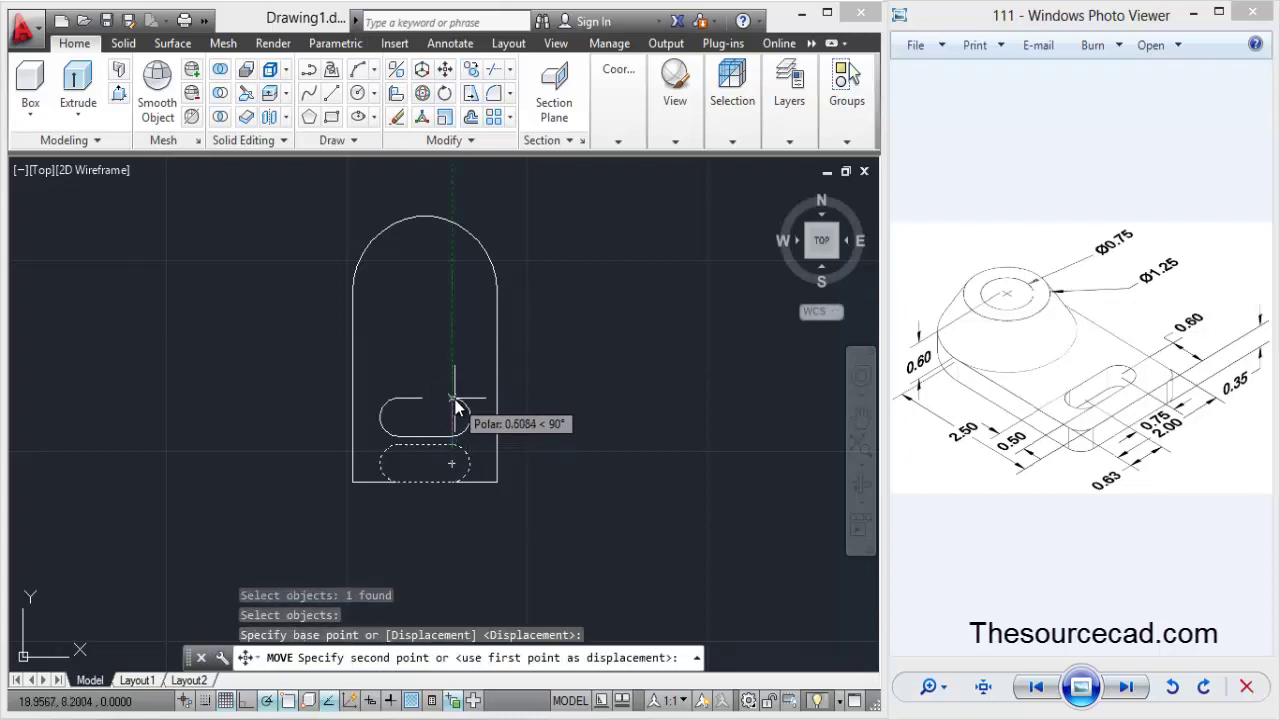
{"action": "type", "text": "0."}
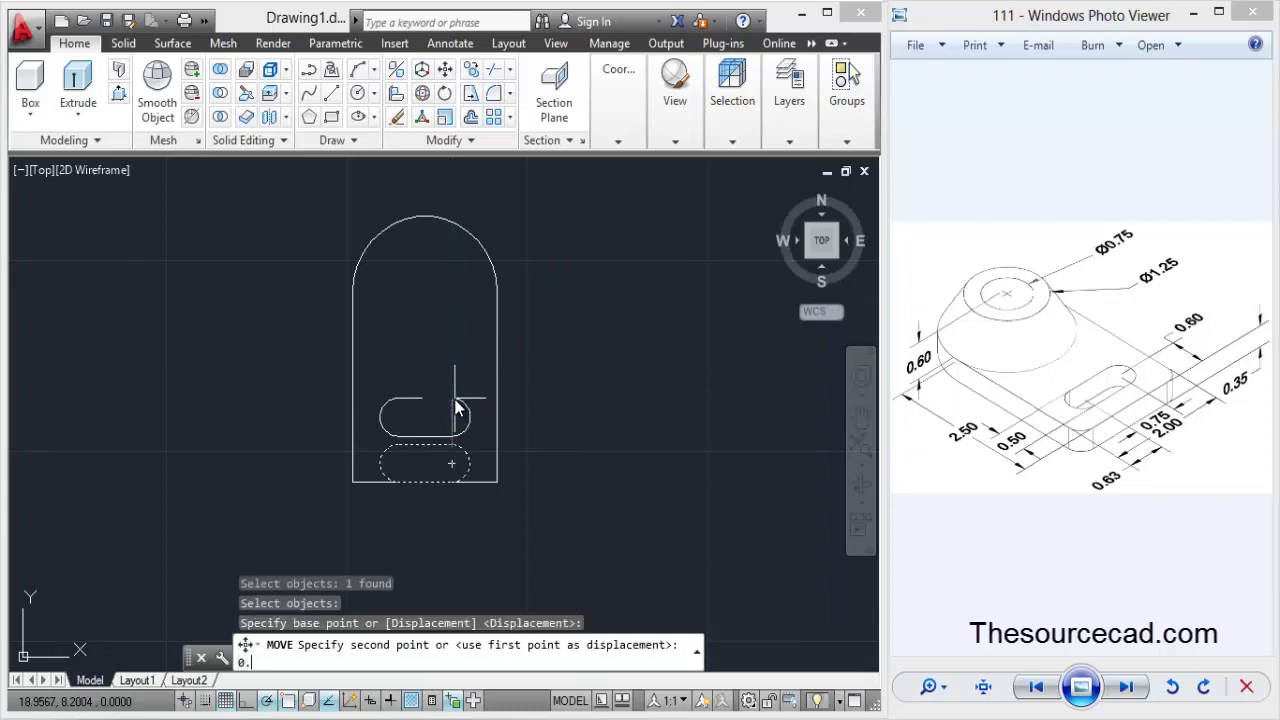
{"action": "type", "text": "35"}
{"action": "key", "text": "Return"}
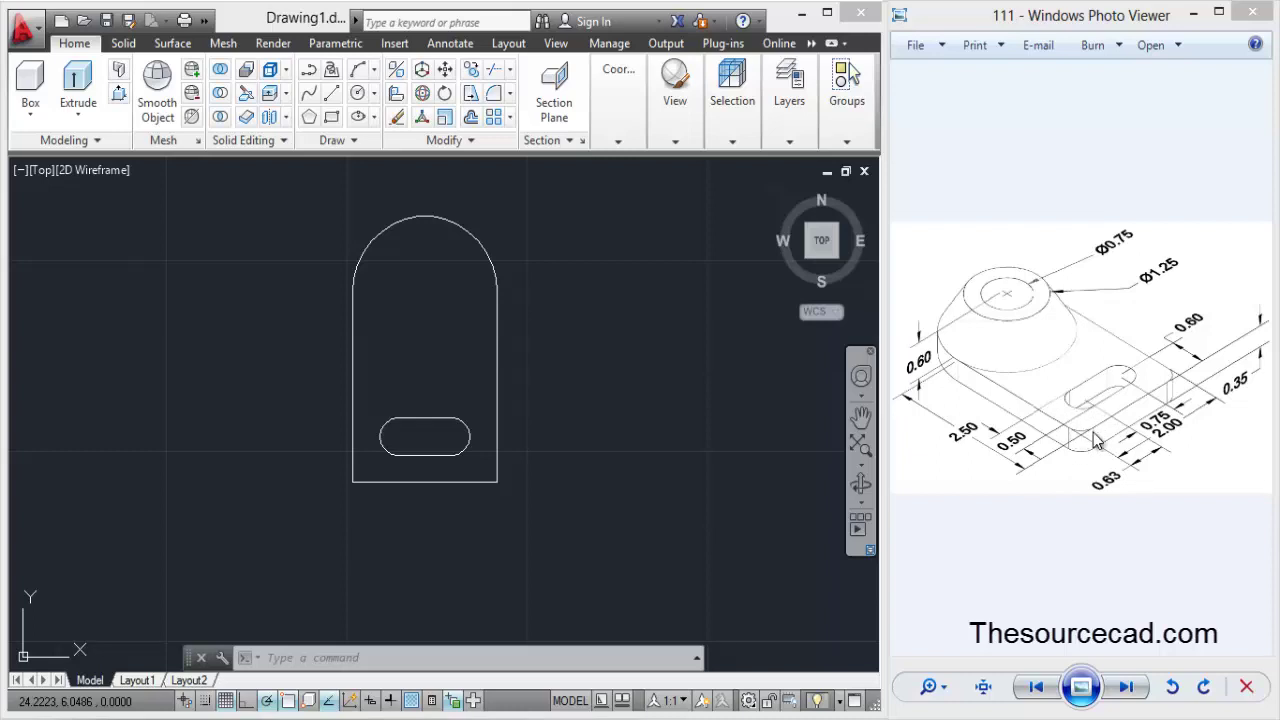
Fillet both lower plate corners with radius 0.25, then switch to the ViewCube Home view.
{"action": "left_click", "coordinate": [497, 94]}
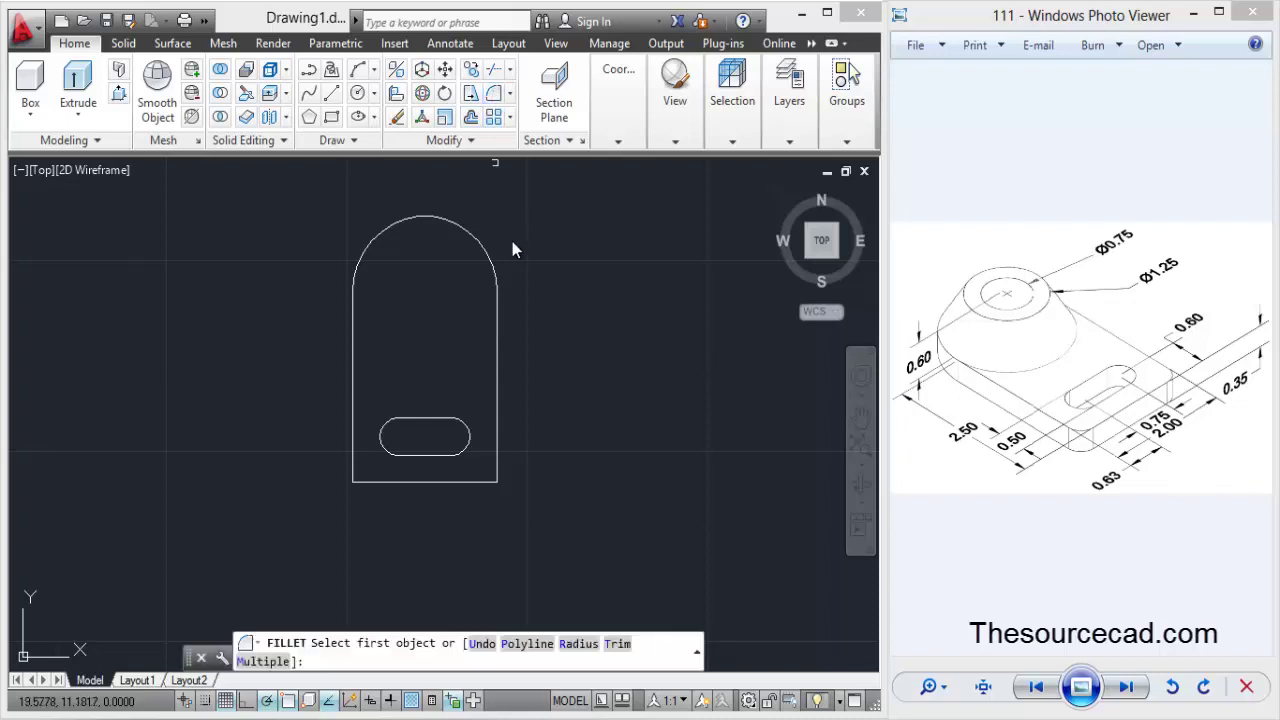
{"action": "left_click", "coordinate": [590, 651]}
{"action": "type", "text": "0."}
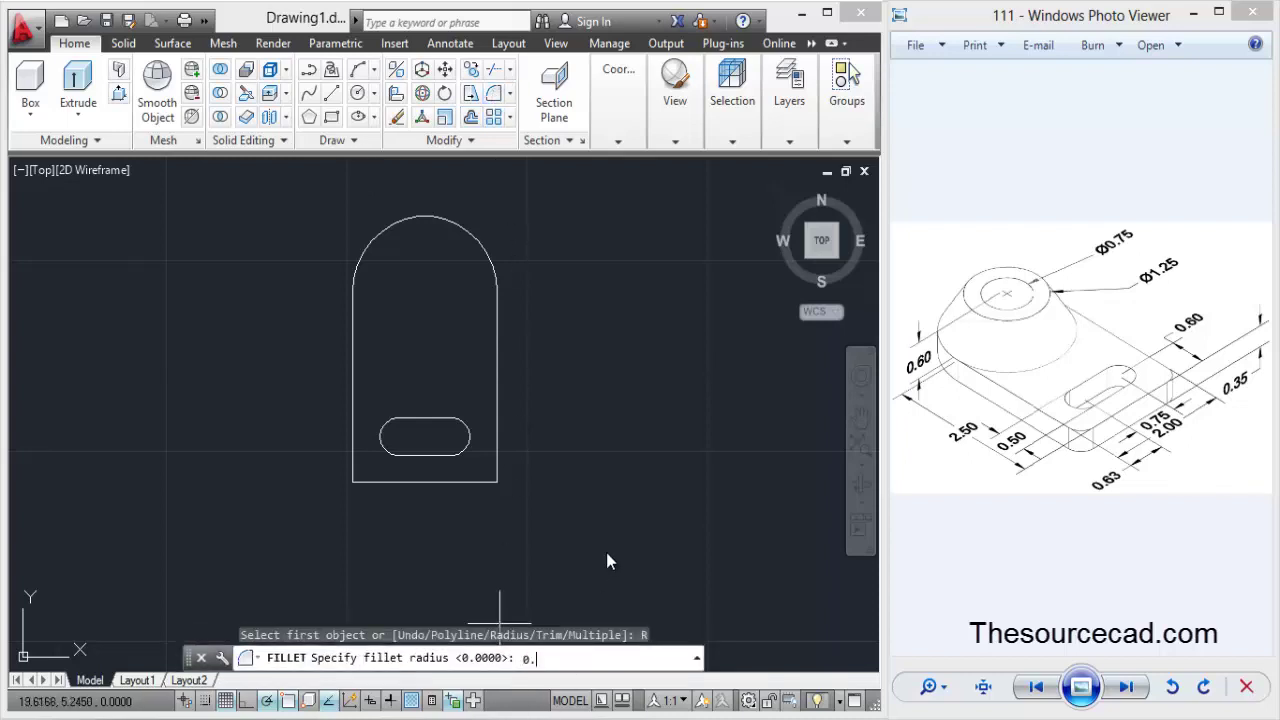
{"action": "type", "text": "25"}
{"action": "key", "text": "Return"}
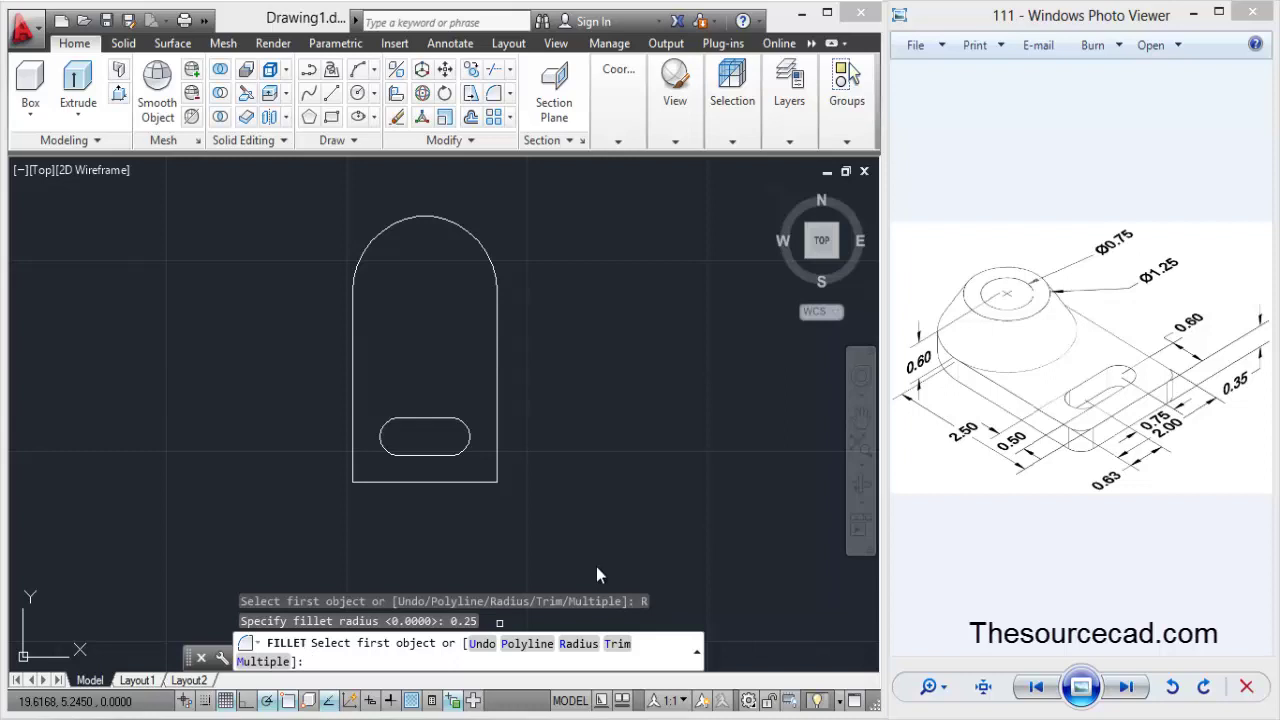
{"action": "left_click", "coordinate": [263, 661]}
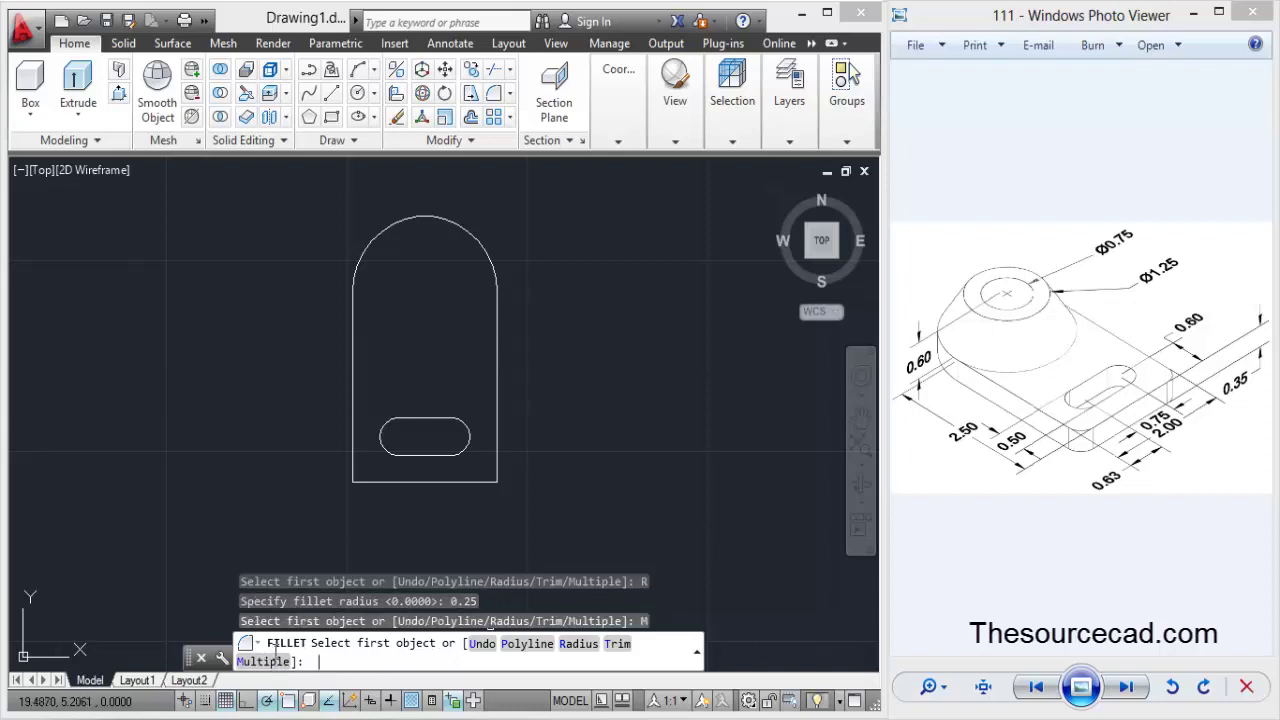
{"action": "left_click", "coordinate": [353, 466]}
{"action": "left_click", "coordinate": [372, 482]}
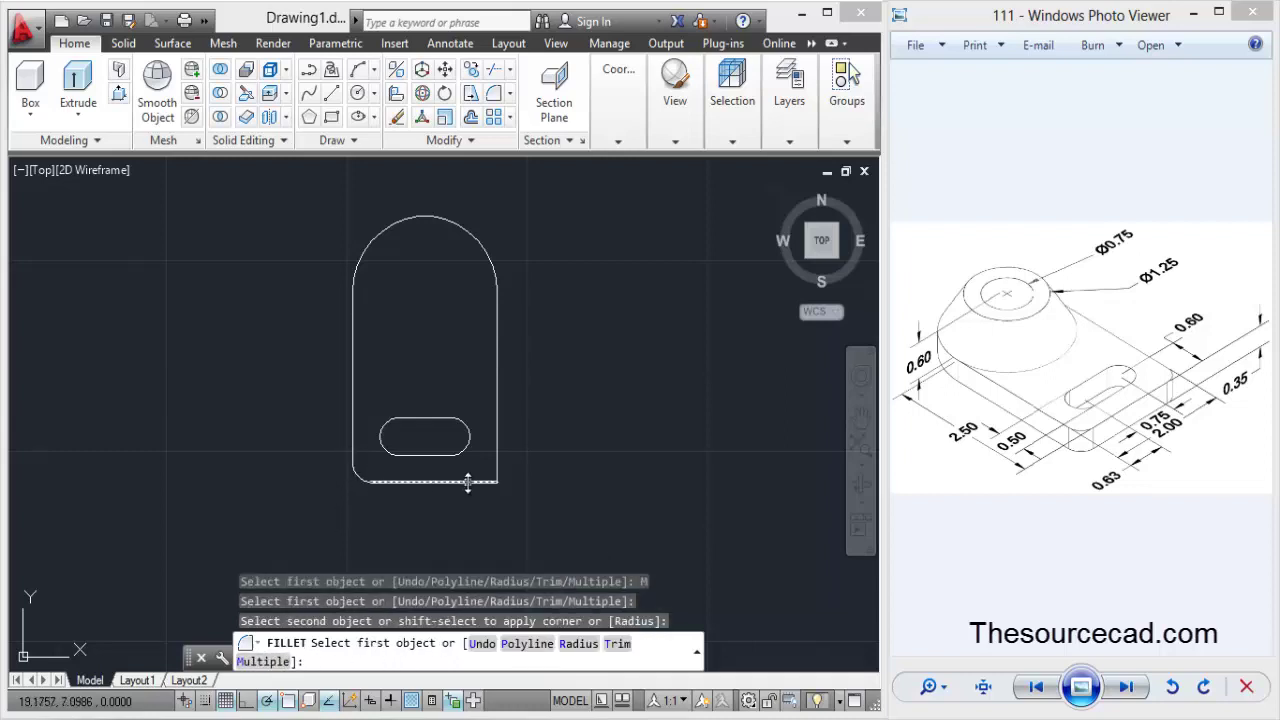
{"action": "left_click", "coordinate": [467, 482]}
{"action": "left_click", "coordinate": [497, 460]}
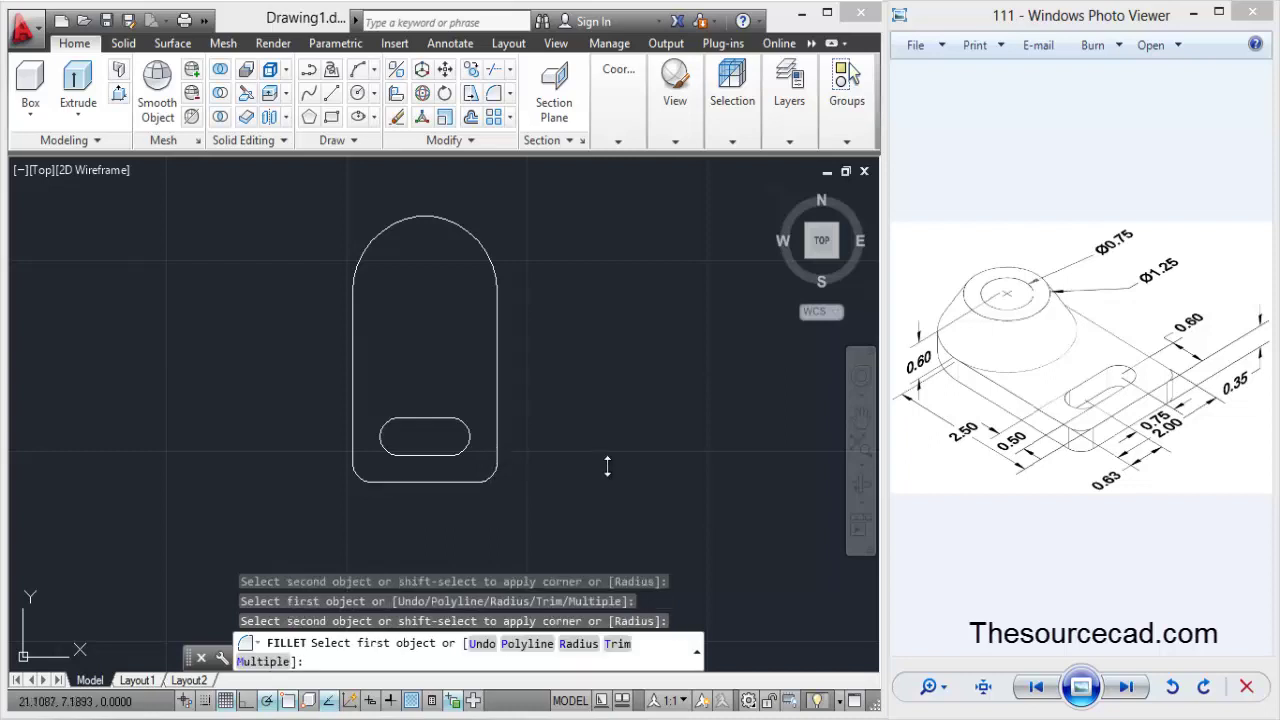
{"action": "right_click", "coordinate": [596, 296]}
{"action": "left_click", "coordinate": [622, 305]}
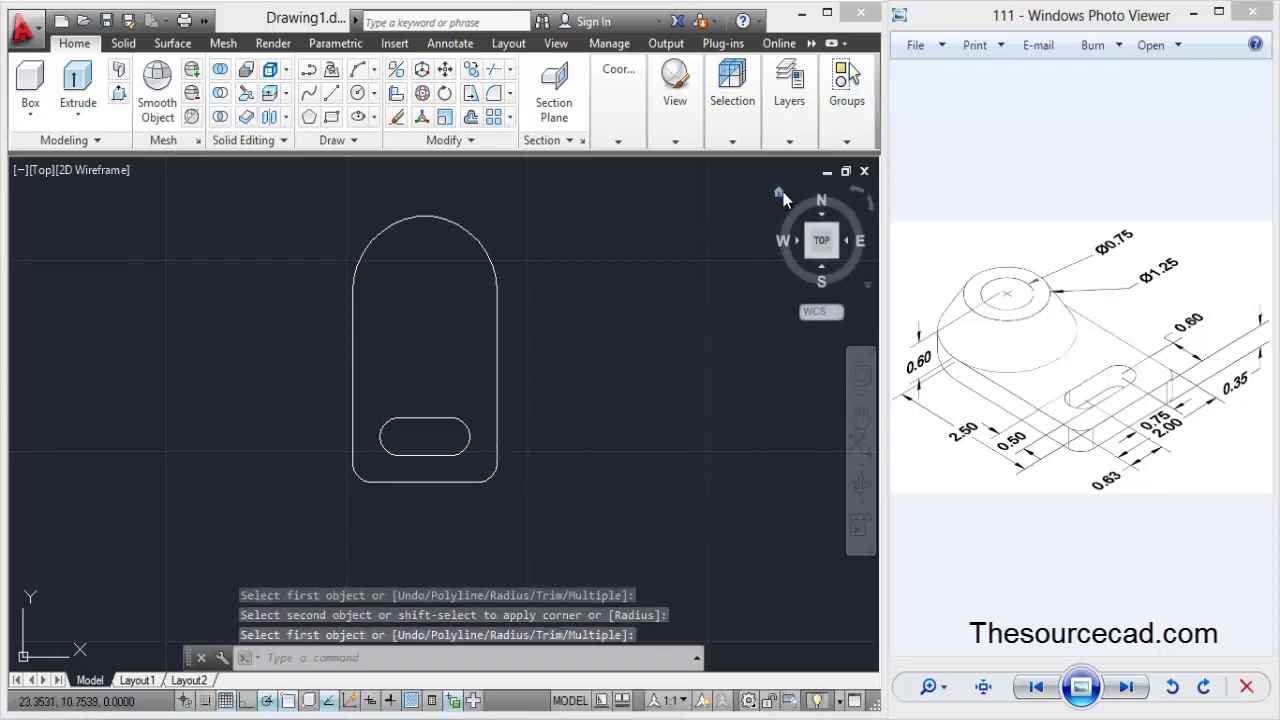
{"action": "left_click", "coordinate": [779, 193]}
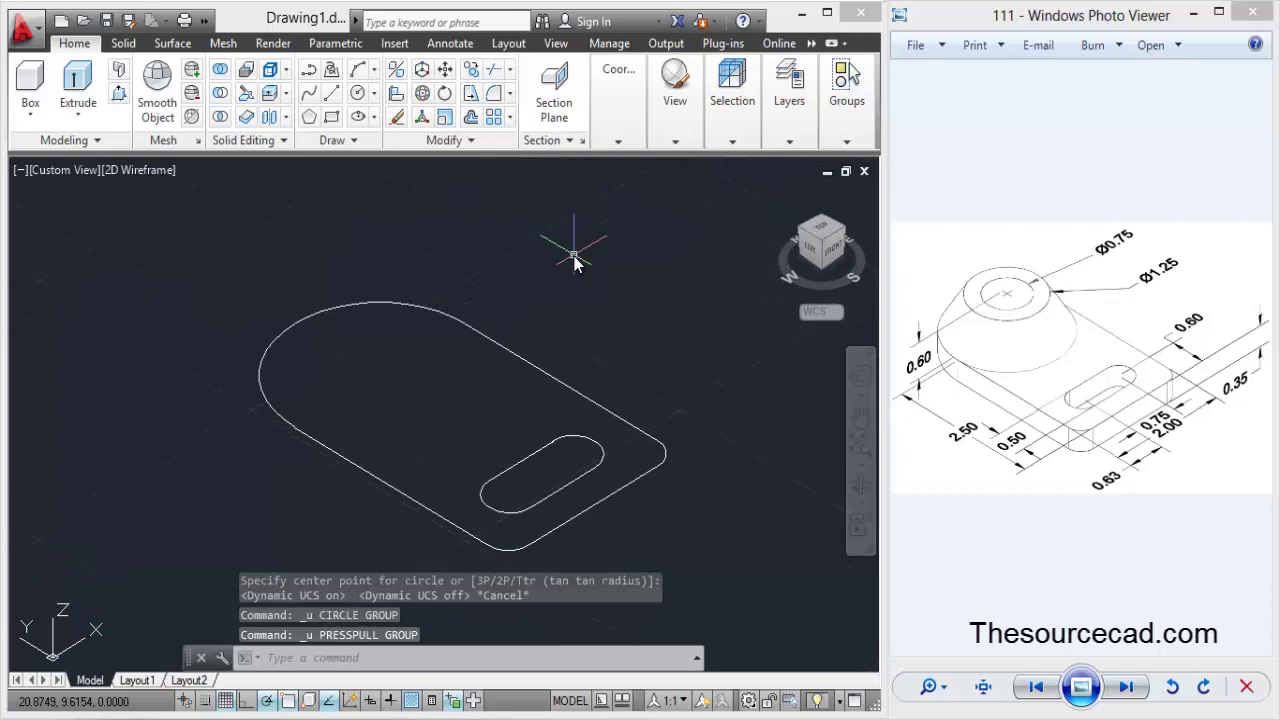
Press-pull the slotted plate outline by -0.35 to form the base solid.
{"action": "left_click", "coordinate": [119, 93]}
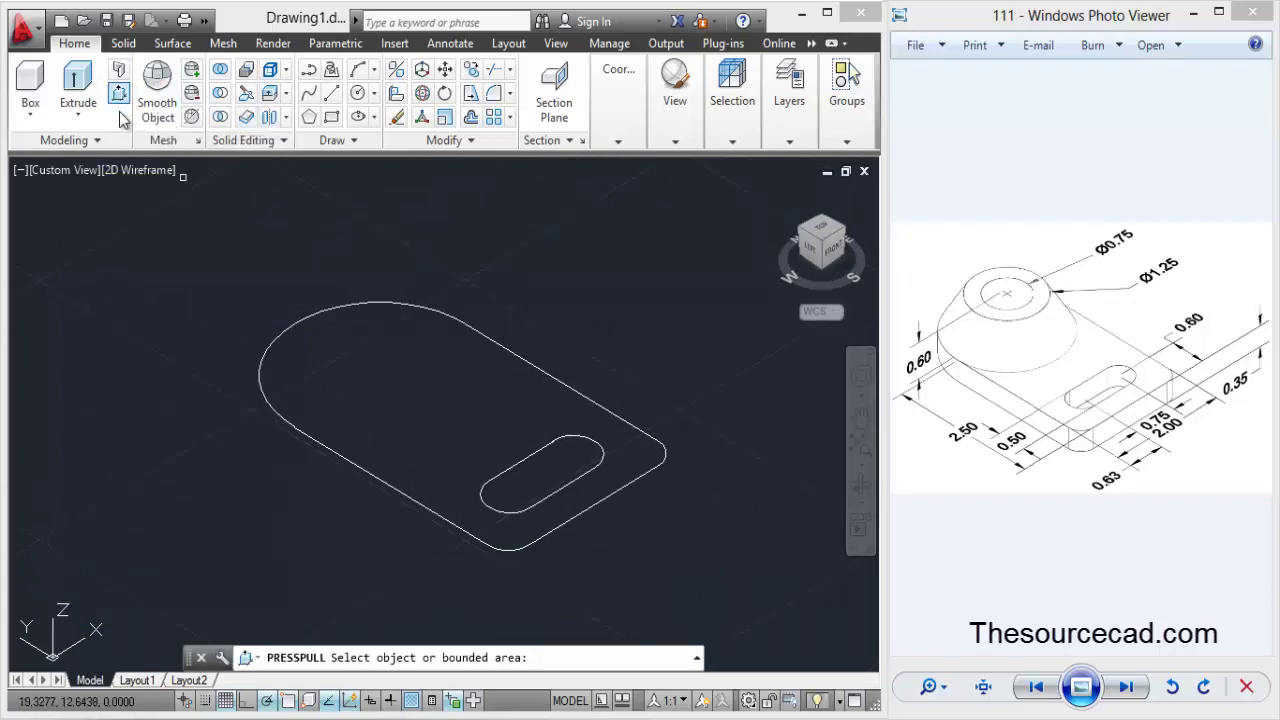
{"action": "left_click", "coordinate": [418, 374]}
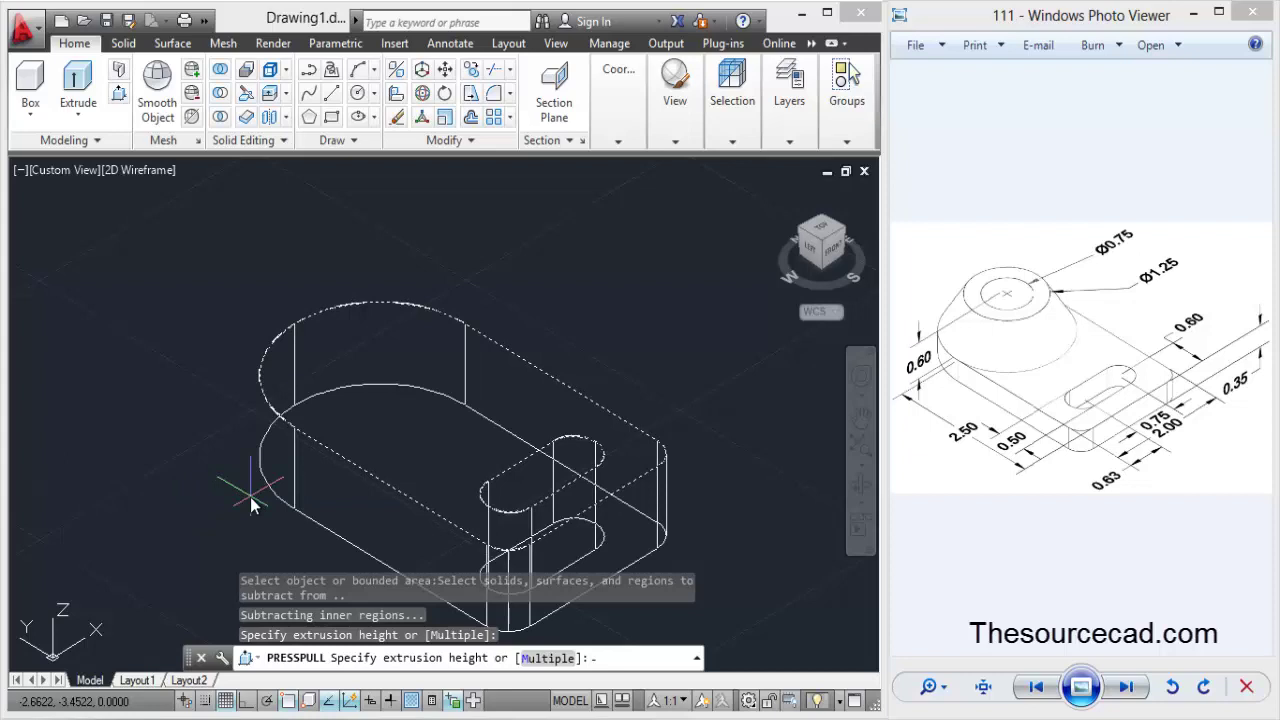
{"action": "type", "text": "5"}
{"action": "key", "text": "Return"}
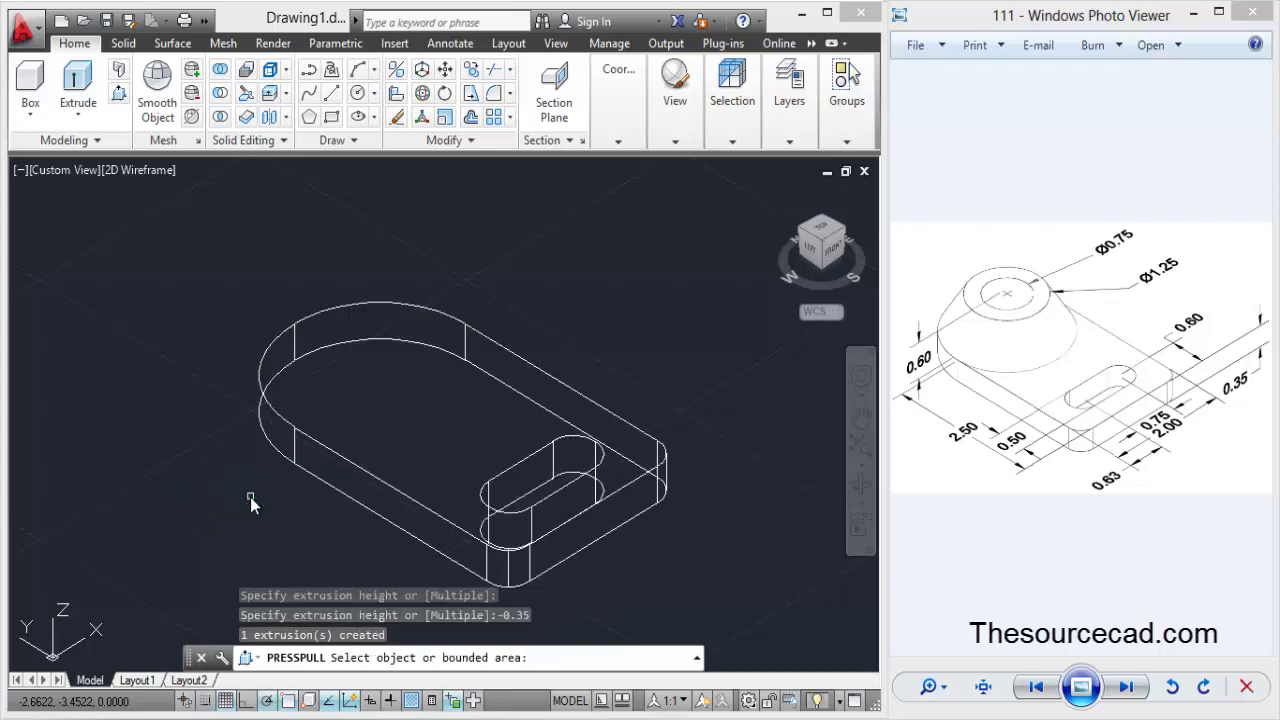
{"action": "key", "text": "Return"}
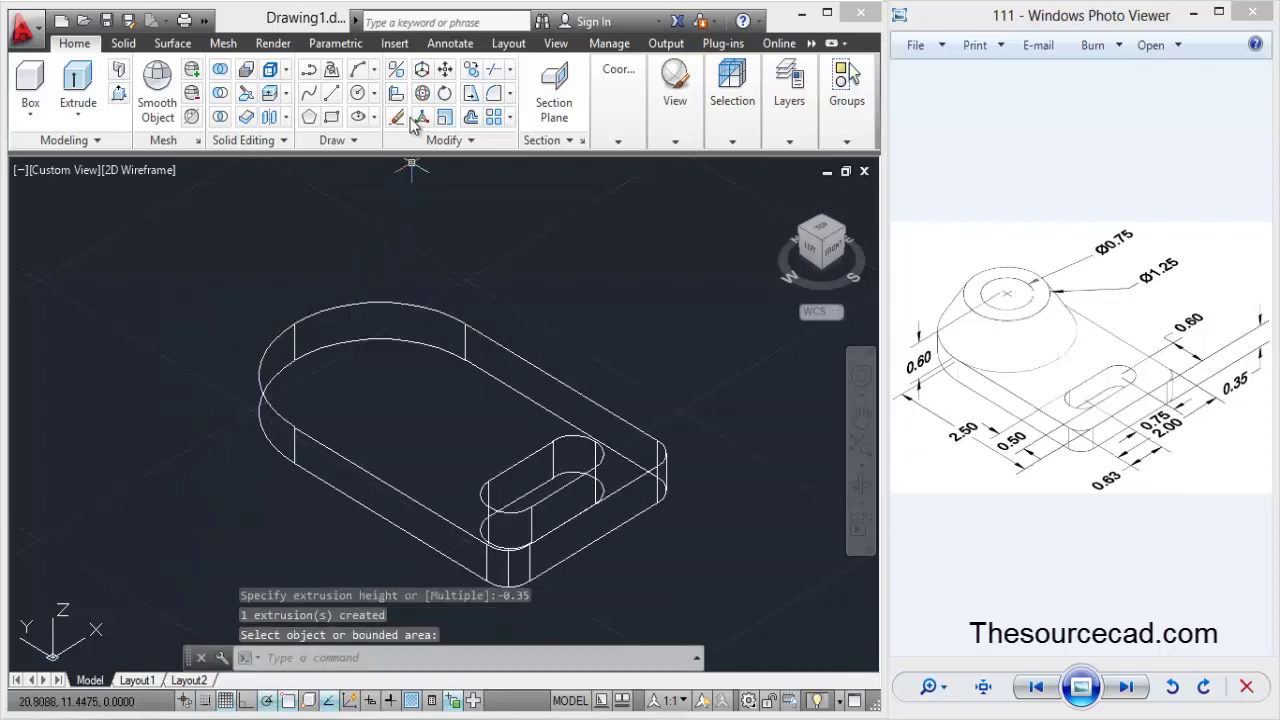
Draw a 1.25-diameter circle centred on the plate's rounded end.
{"action": "left_click", "coordinate": [357, 93]}
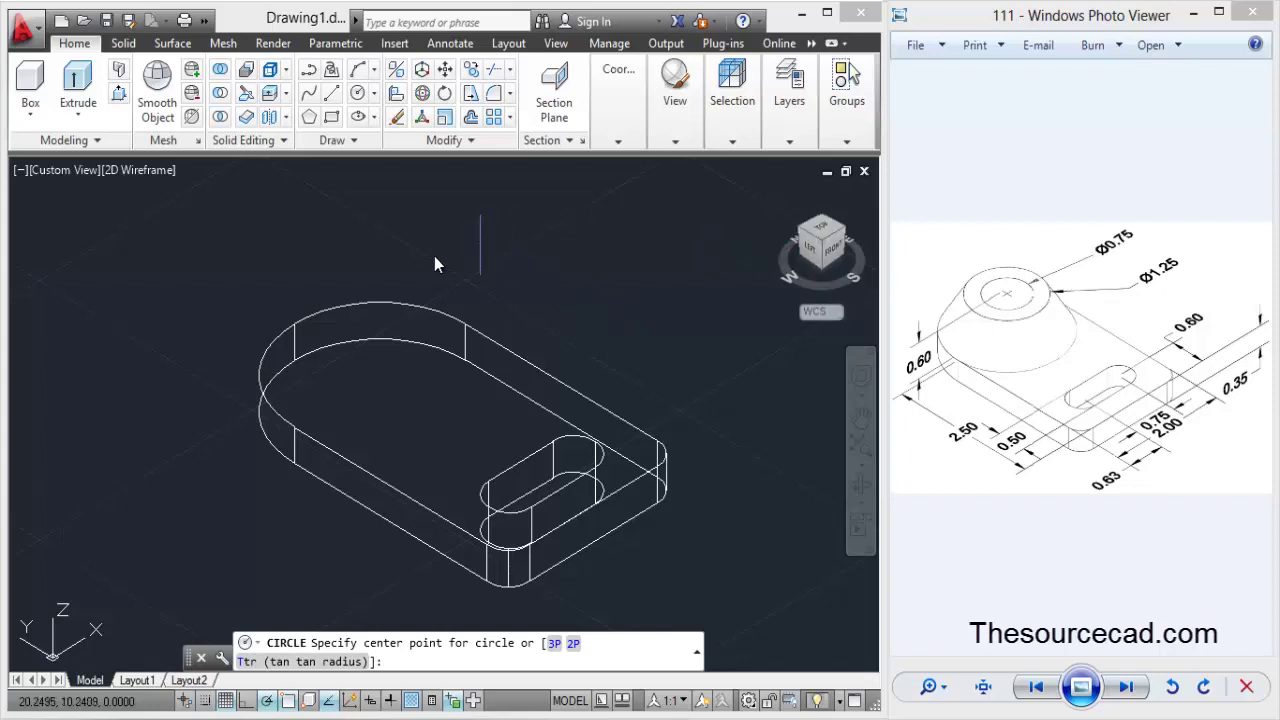
{"action": "left_click", "coordinate": [380, 413]}
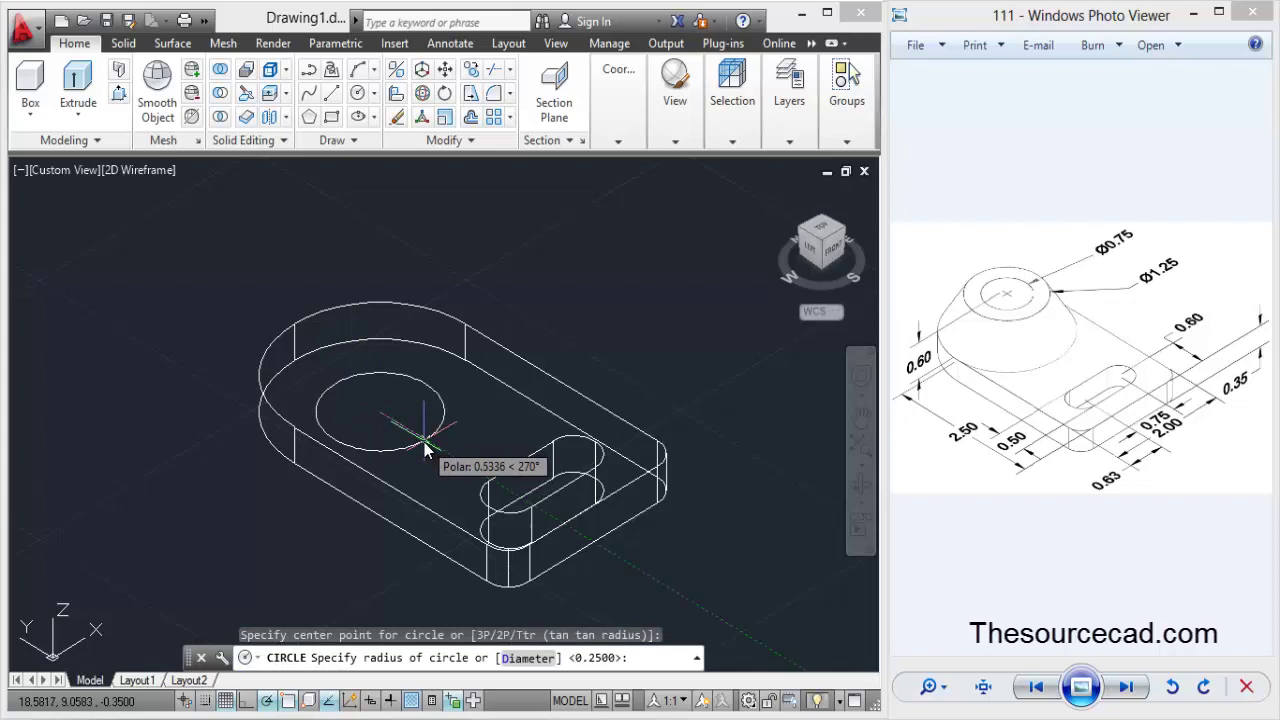
{"action": "type", "text": "d"}
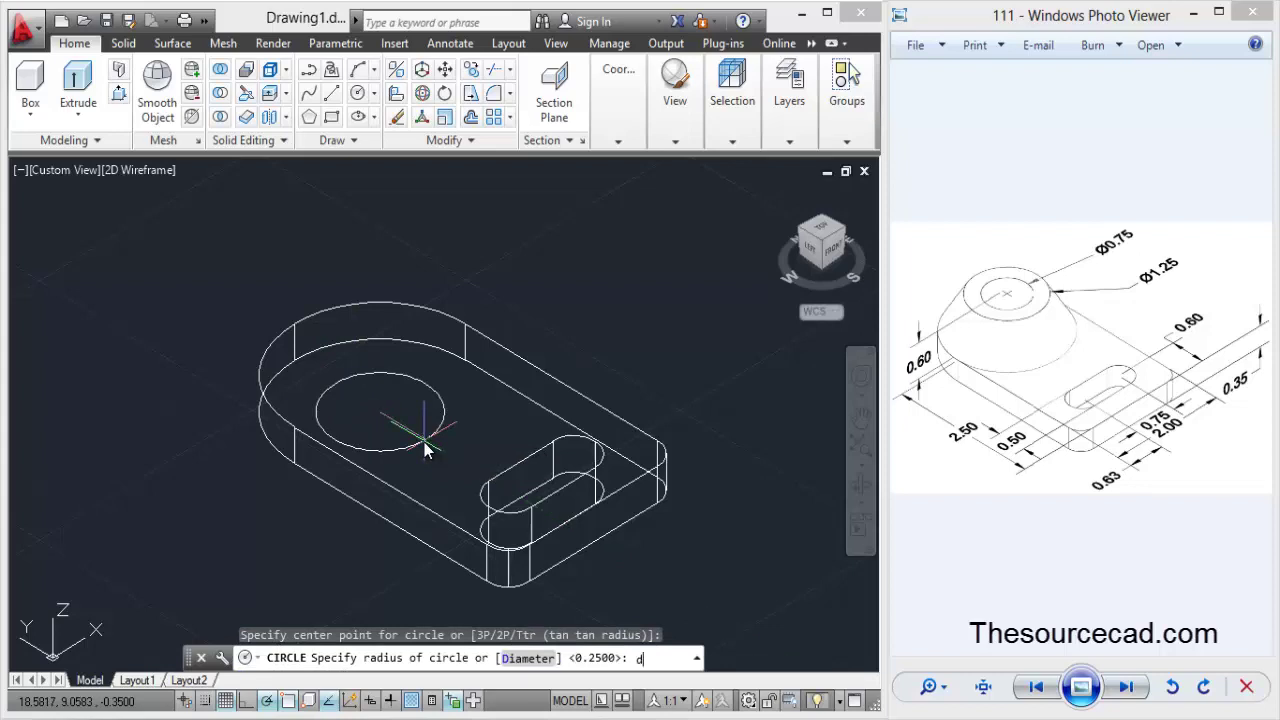
{"action": "key", "text": "Return"}
{"action": "type", "text": "1.25"}
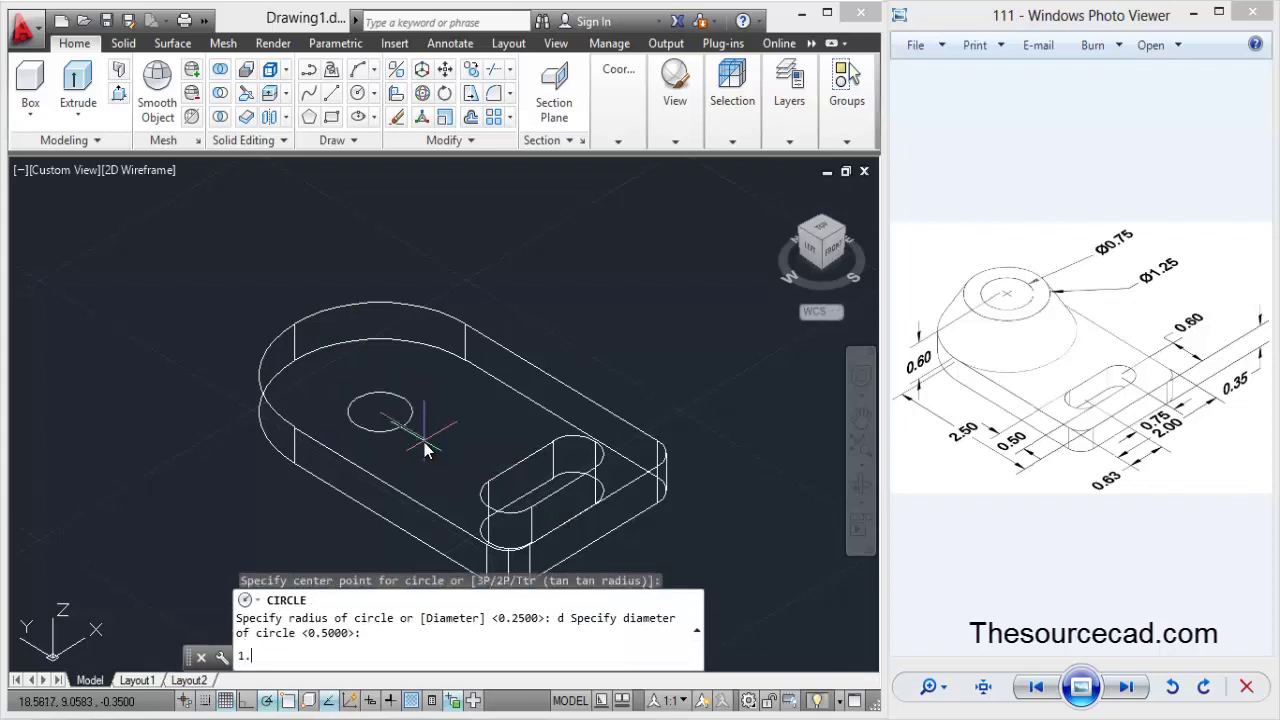
{"action": "key", "text": "Return"}
{"action": "left_click", "coordinate": [401, 369]}
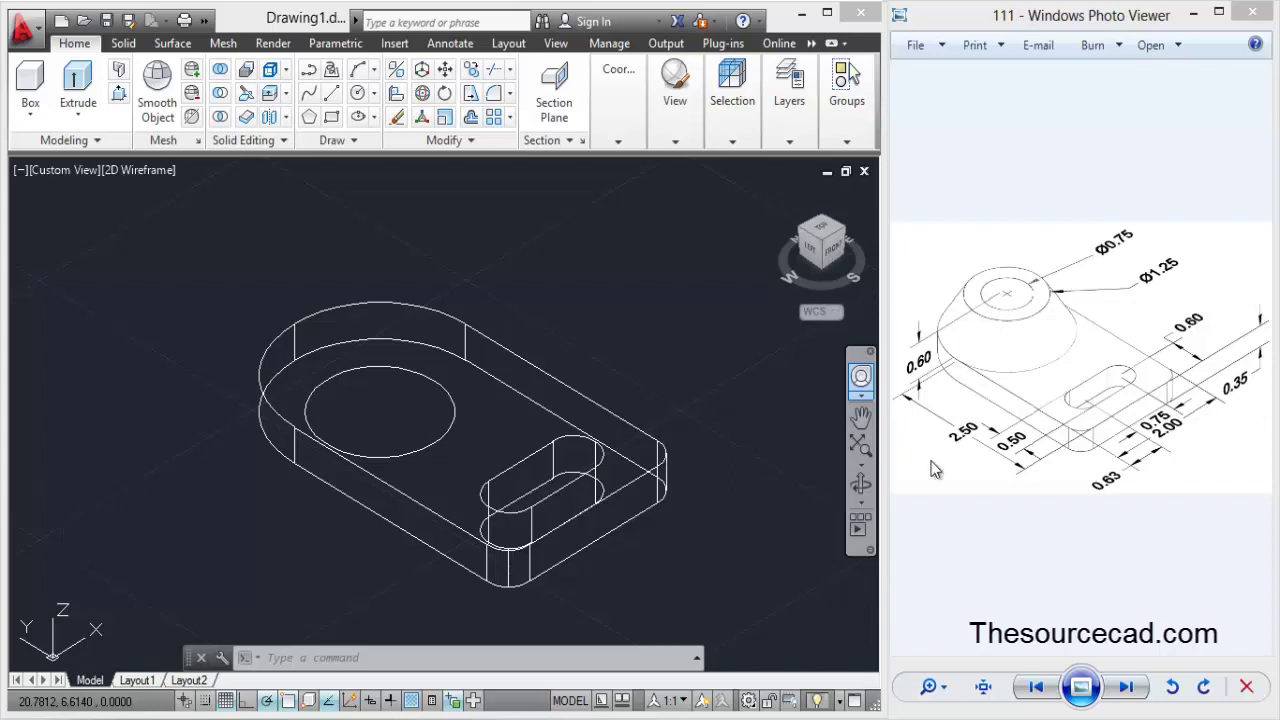
Move the 1.25 circle from its centre 0.95 units straight up along +Z.
{"action": "left_click", "coordinate": [423, 69]}
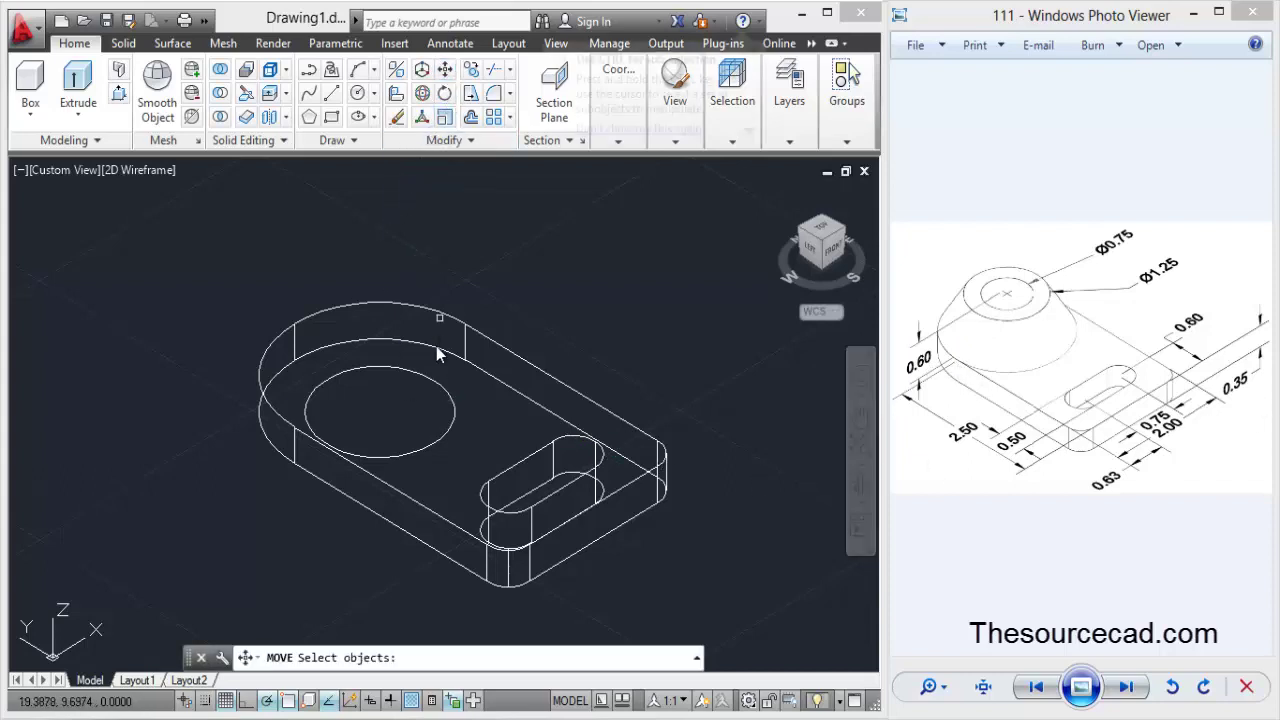
{"action": "left_click", "coordinate": [430, 383]}
{"action": "key", "text": "Return"}
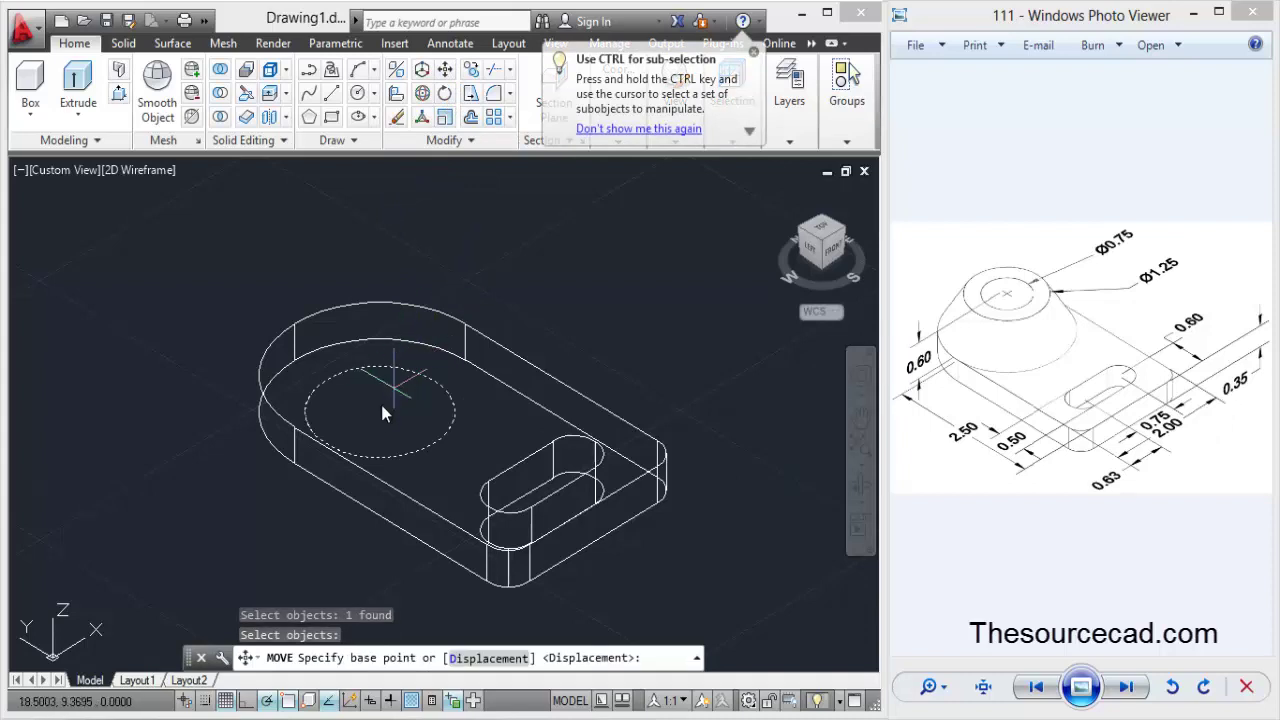
{"action": "left_click", "coordinate": [379, 412]}
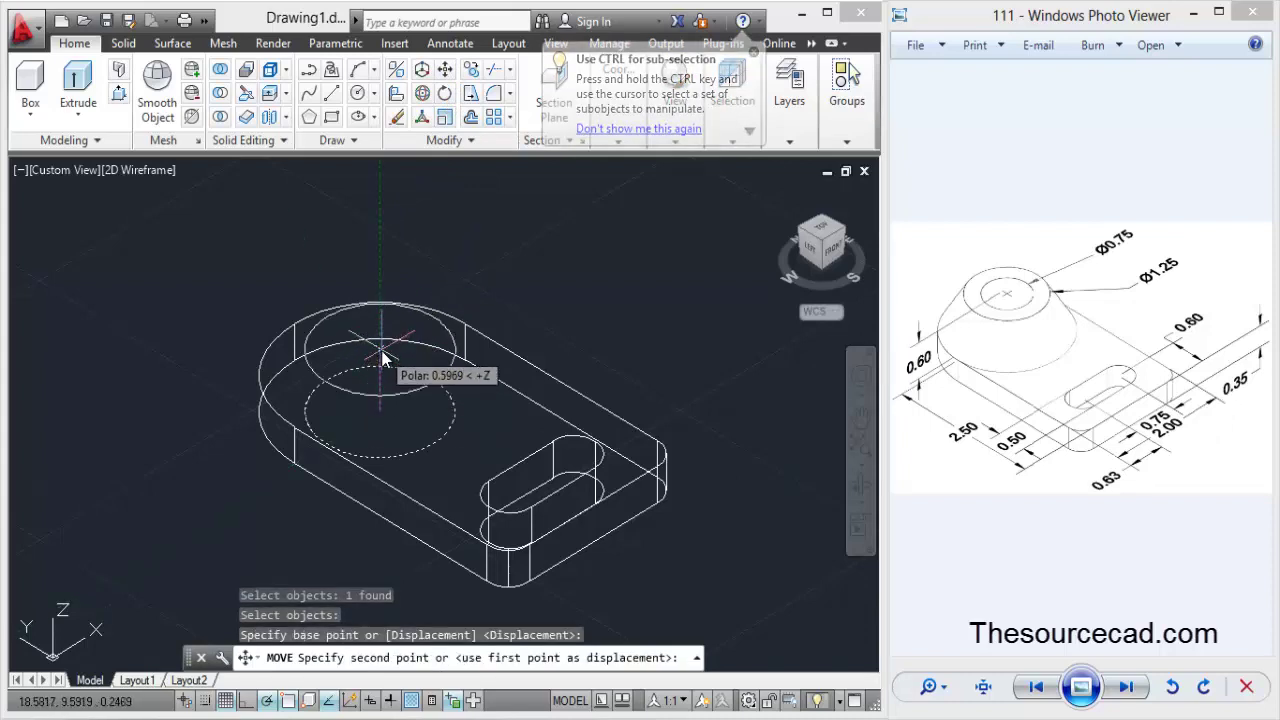
{"action": "type", "text": "0"}
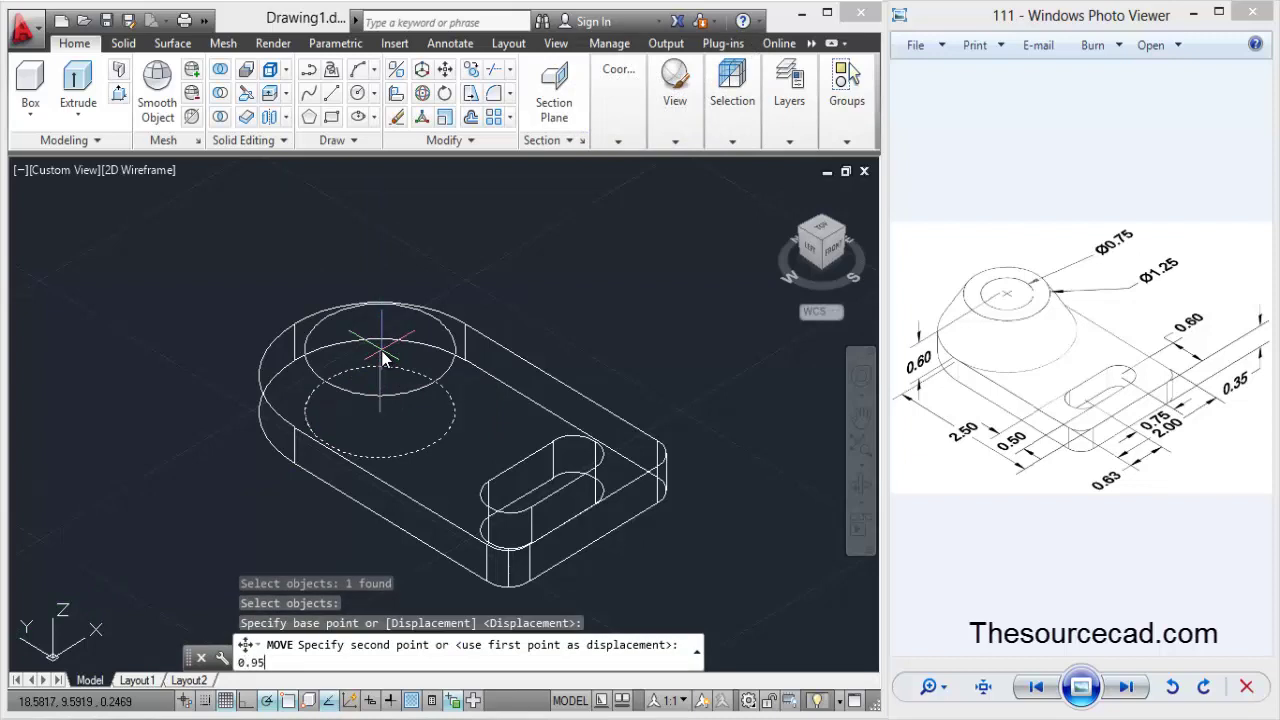
{"action": "type", "text": ".95"}
{"action": "key", "text": "Return"}
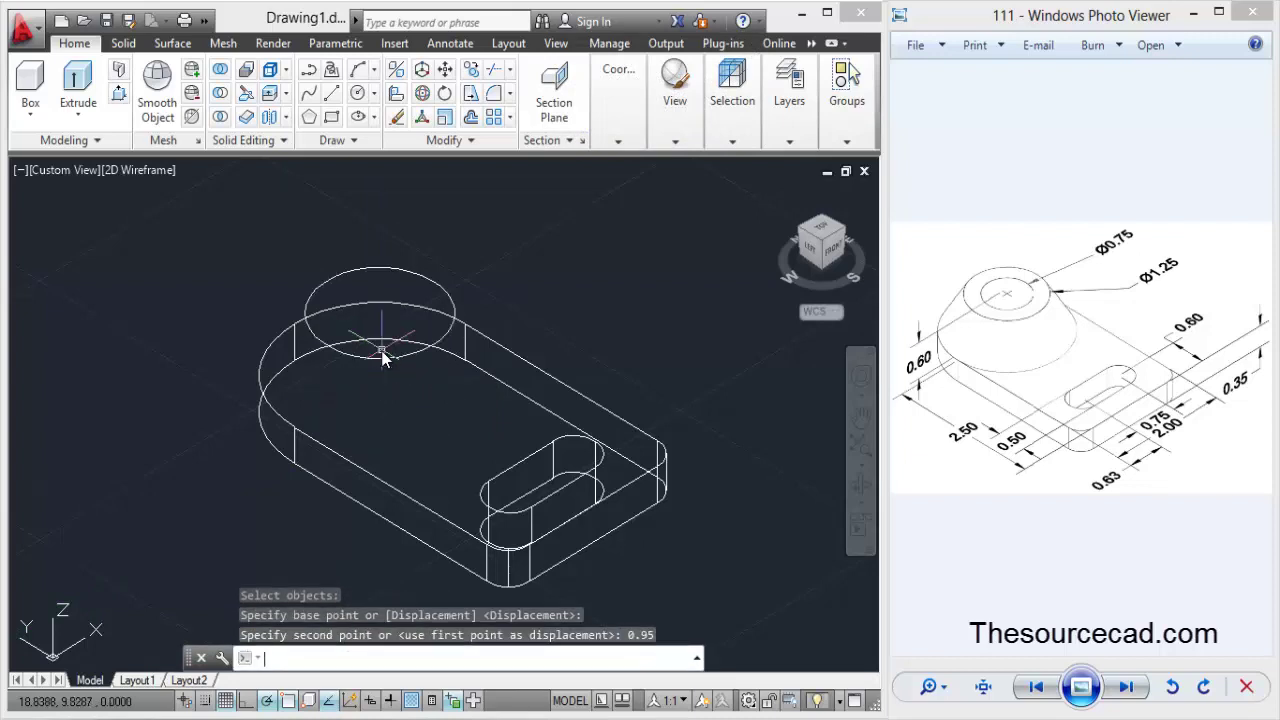
{"action": "left_click", "coordinate": [358, 94]}
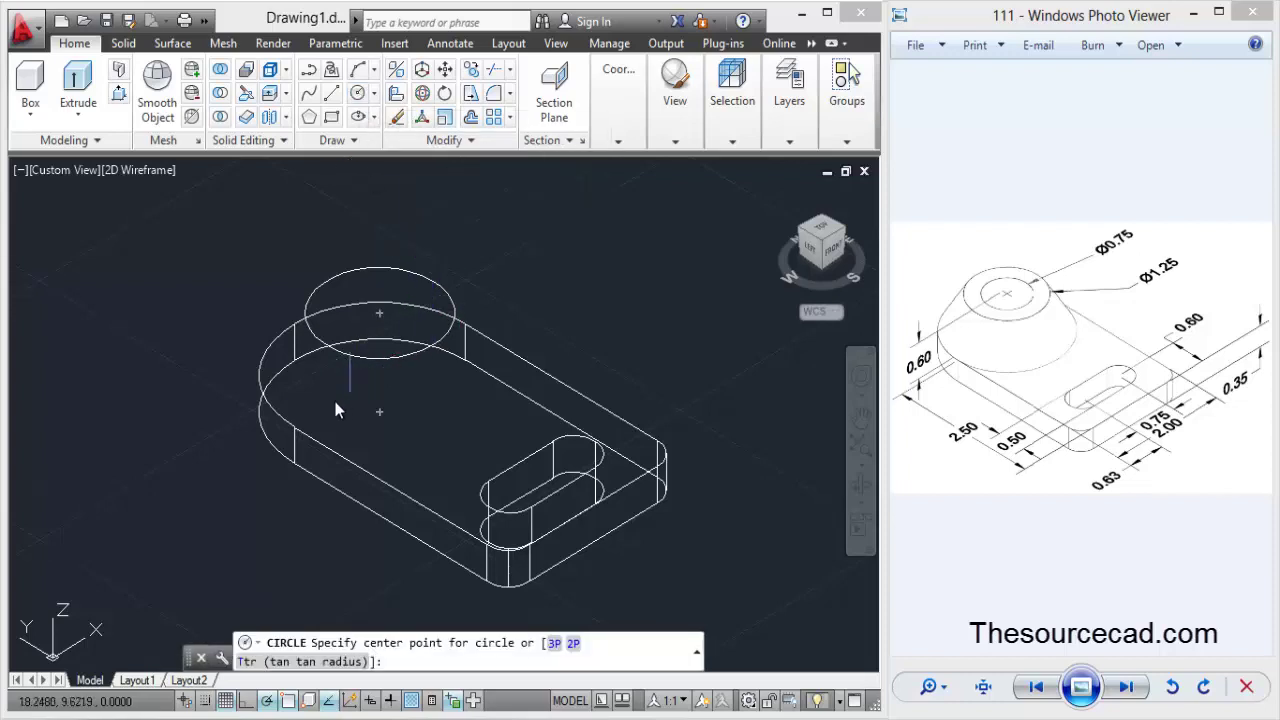
Draw a circle matching the rounded end's arc and lift it 0.35 onto the top face.
{"action": "left_click", "coordinate": [377, 414]}
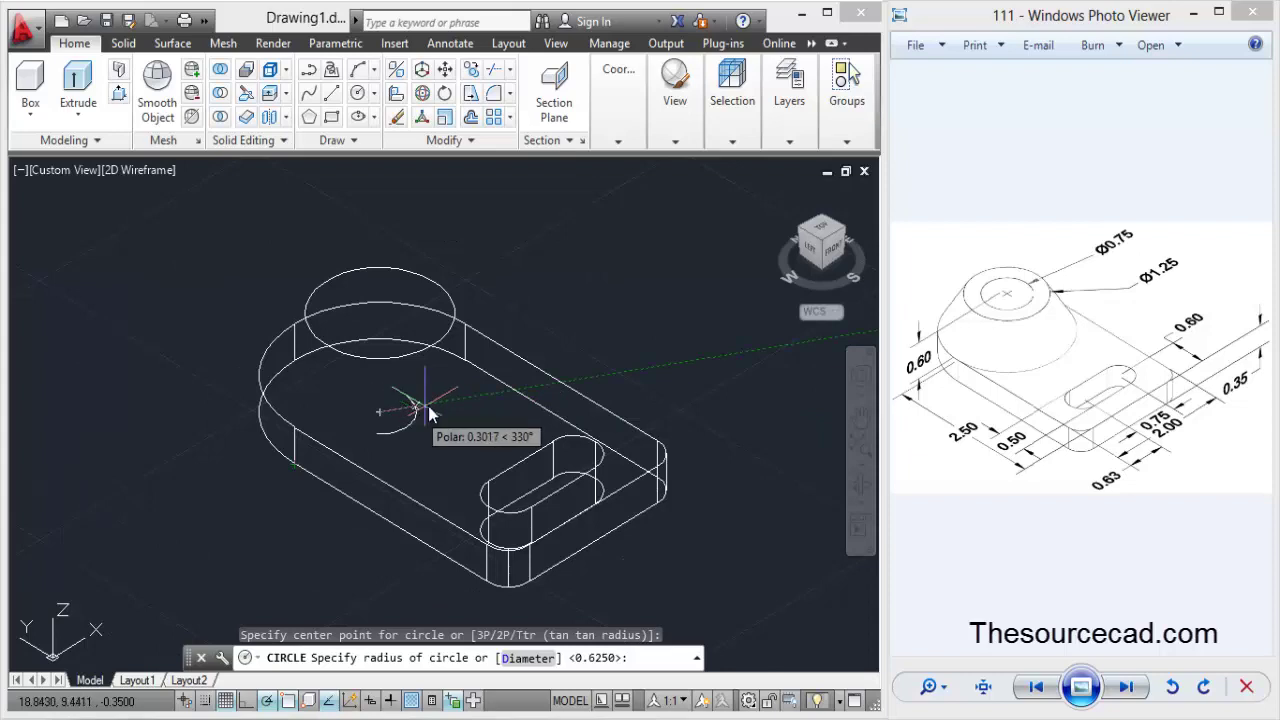
{"action": "left_click", "coordinate": [468, 358]}
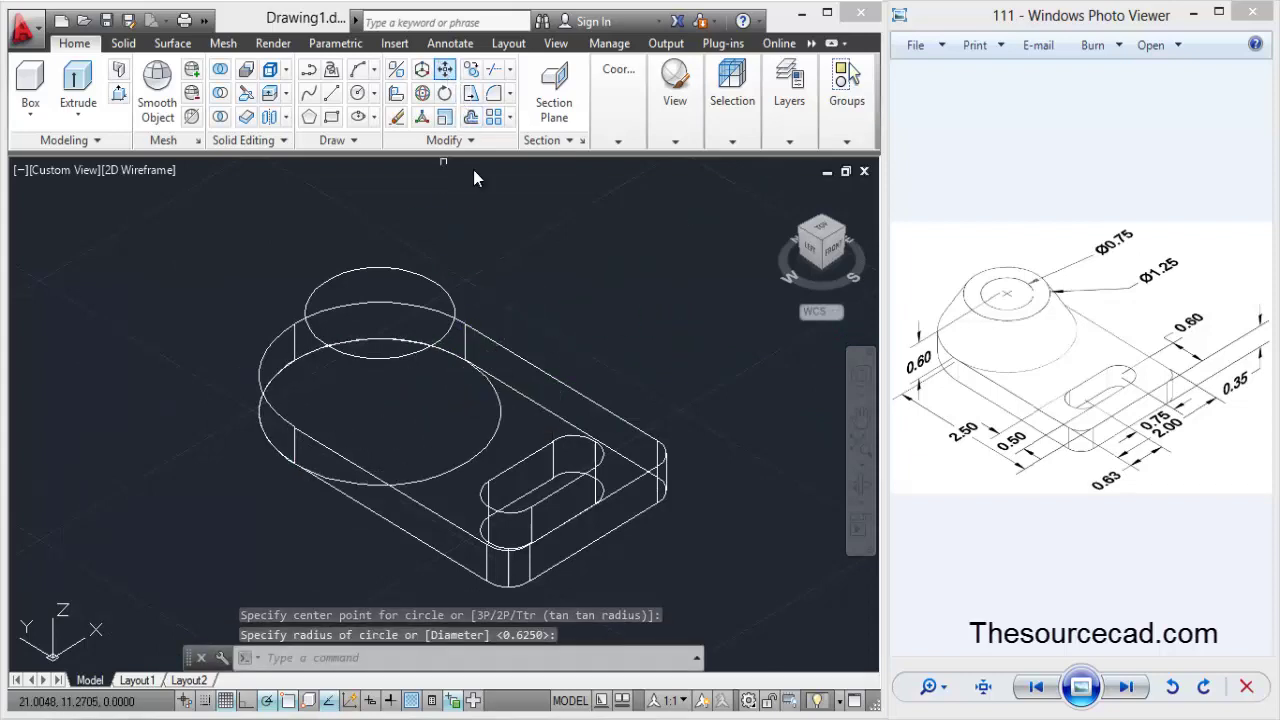
{"action": "left_click", "coordinate": [507, 402]}
{"action": "key", "text": "Return"}
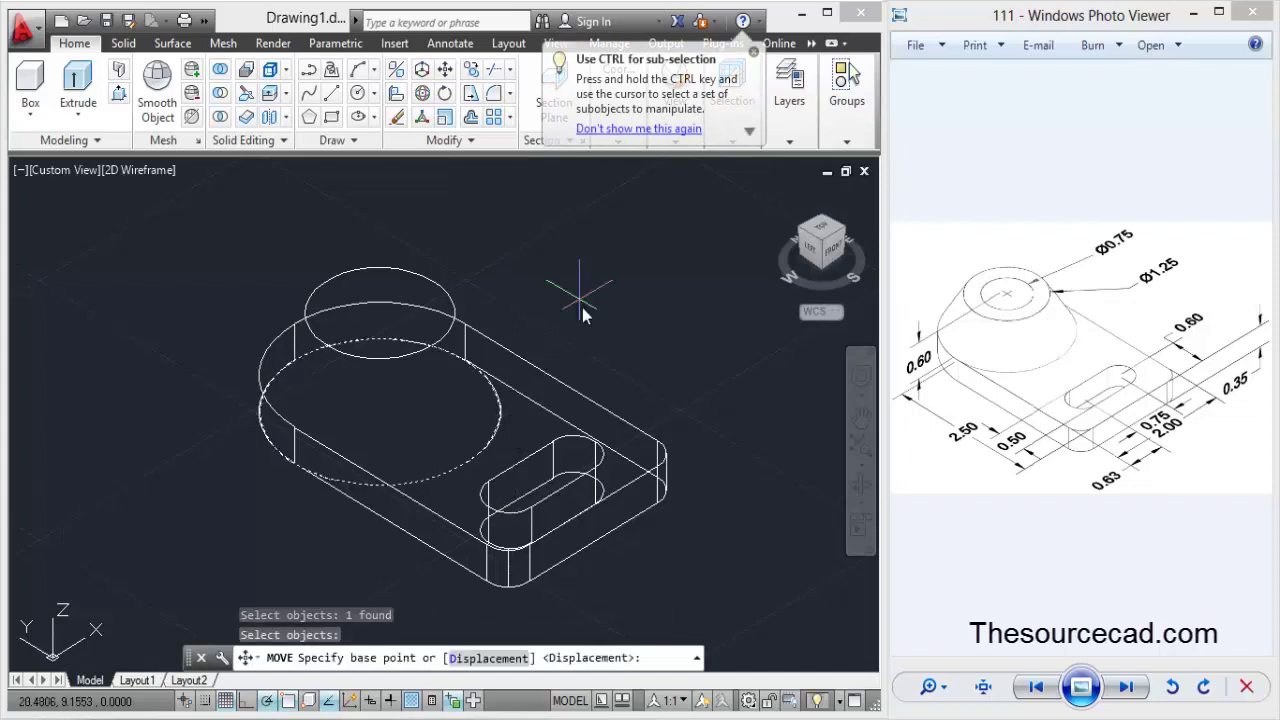
{"action": "left_click", "coordinate": [379, 410]}
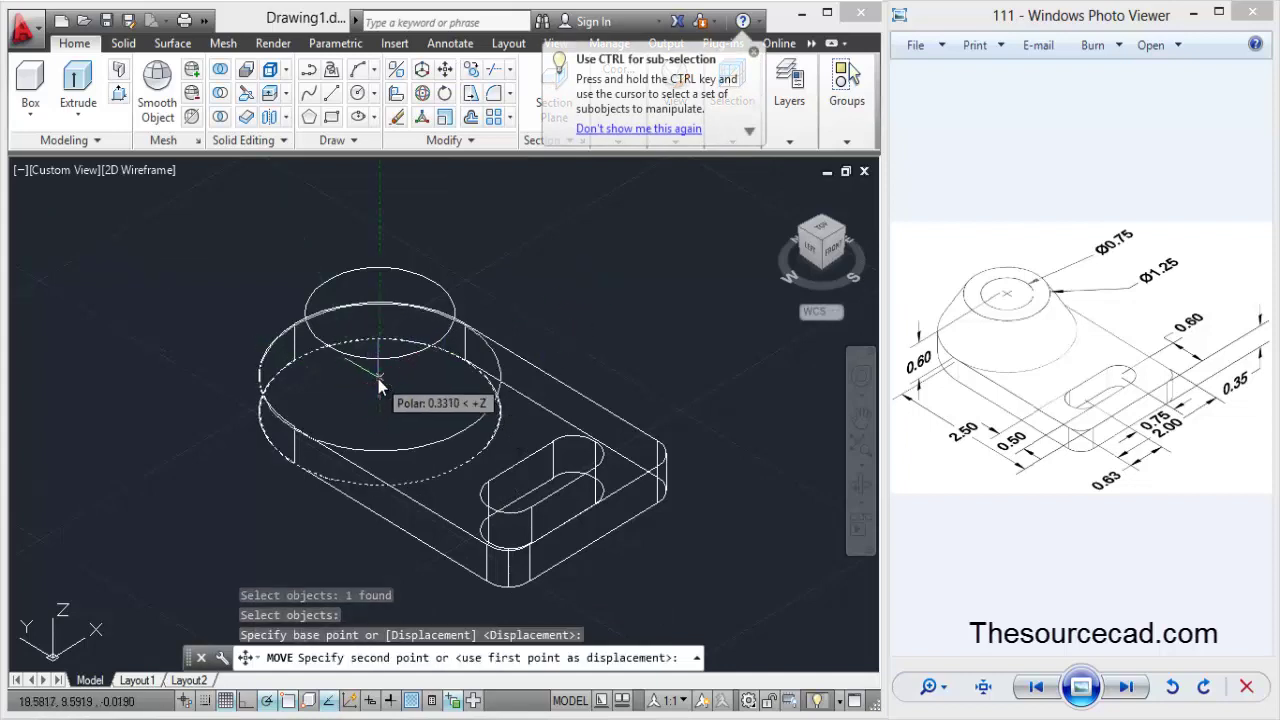
{"action": "type", "text": "0.35"}
{"action": "key", "text": "Return"}
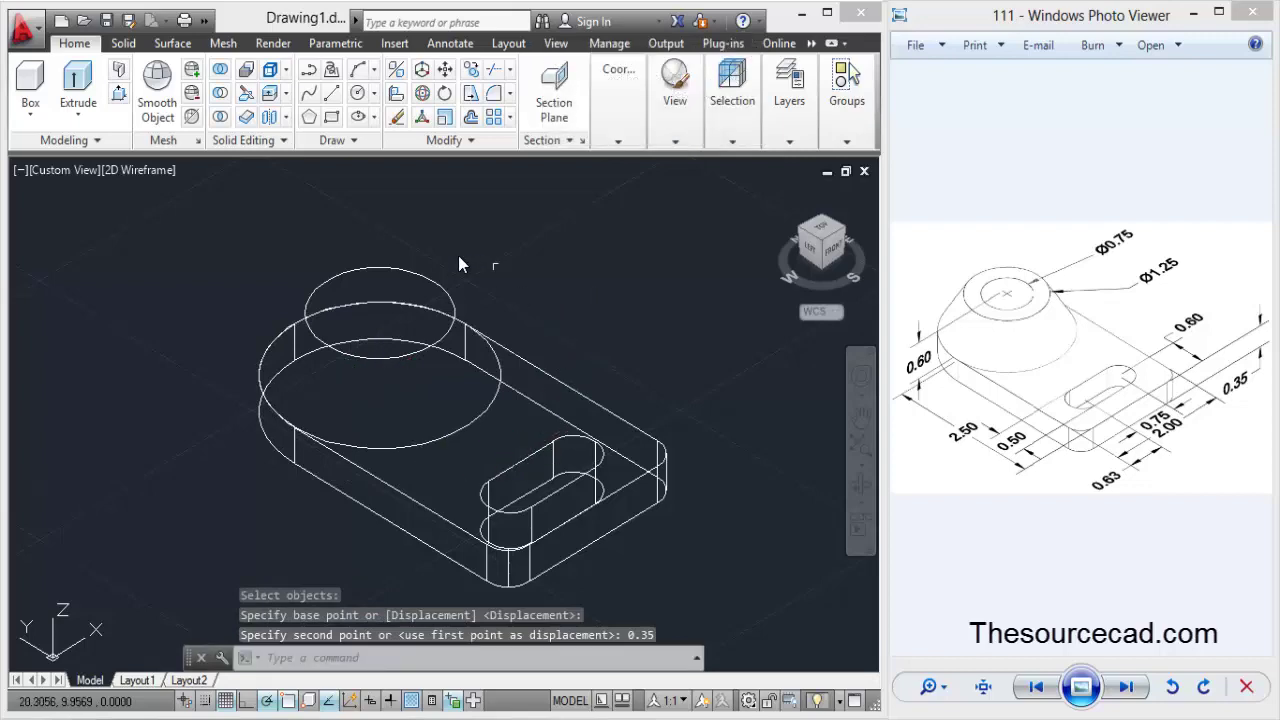
Loft a solid from the top-face circle up to the raised 1.25 circle.
{"action": "left_click", "coordinate": [861, 497]}
{"action": "left_click", "coordinate": [925, 522]}
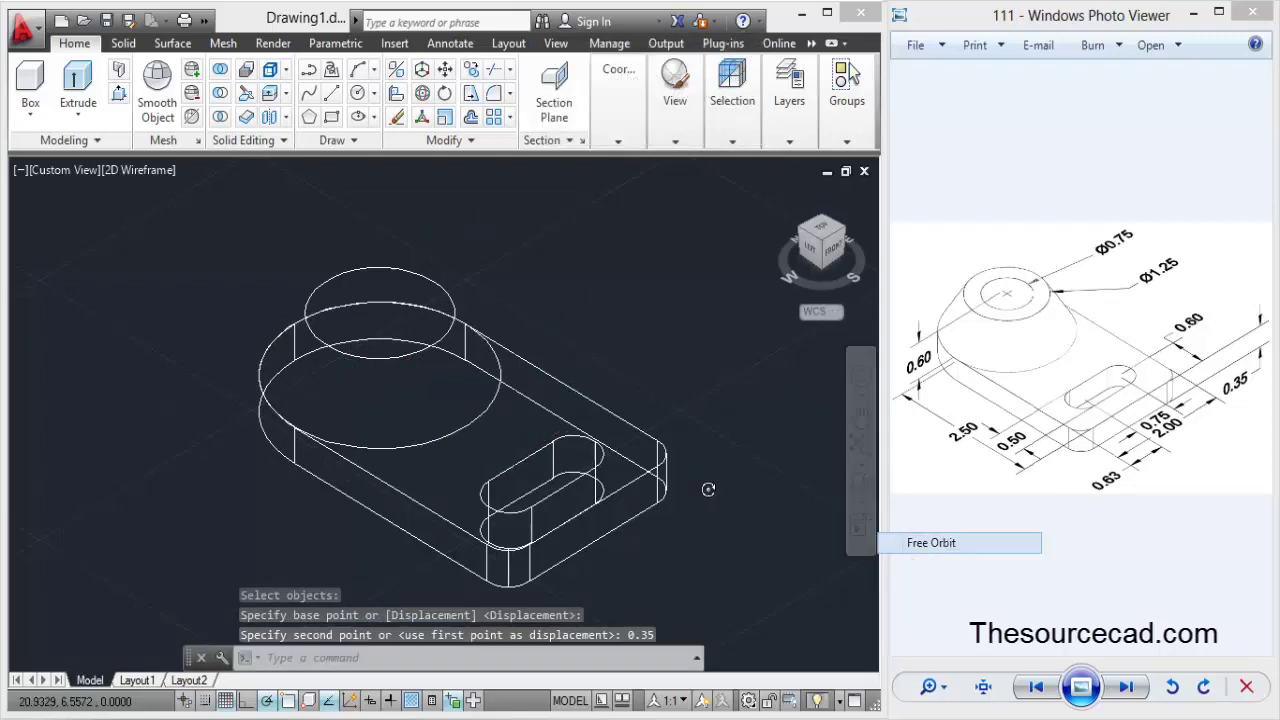
{"action": "left_click_drag", "start_coordinate": [416, 460], "coordinate": [466, 320]}
{"action": "right_click", "coordinate": [494, 282]}
{"action": "left_click", "coordinate": [520, 294]}
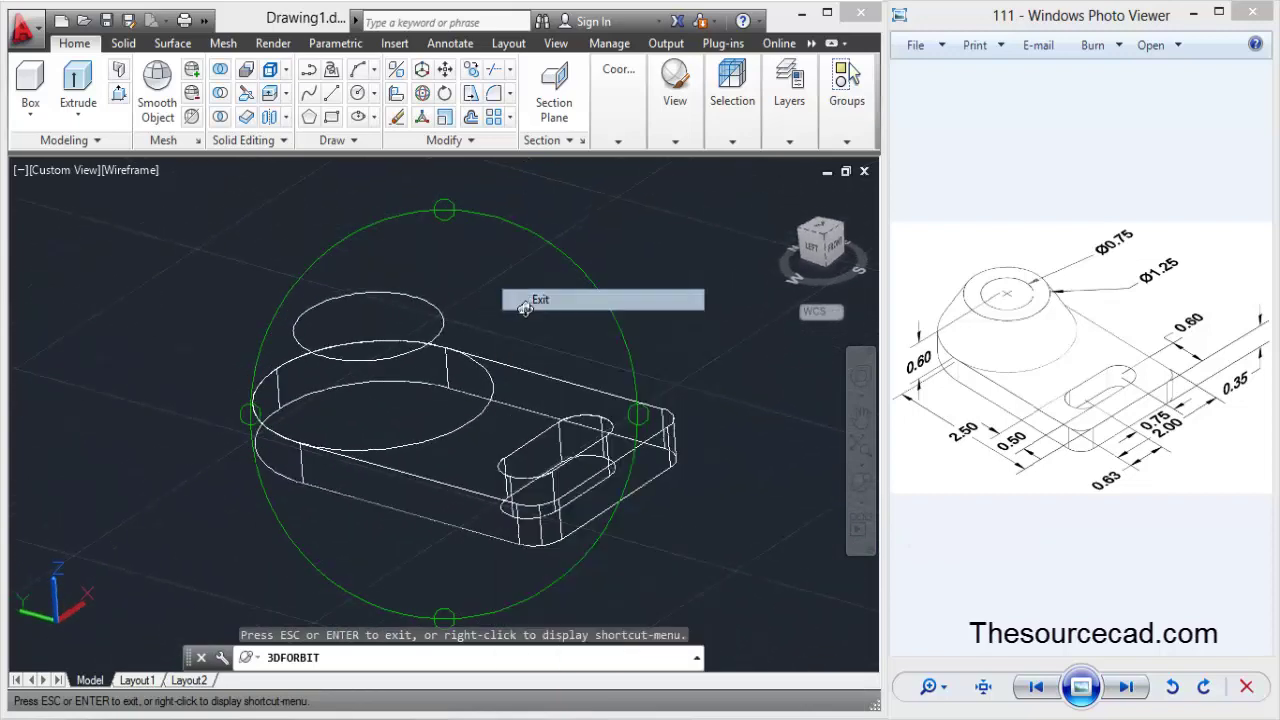
{"action": "left_click", "coordinate": [78, 114]}
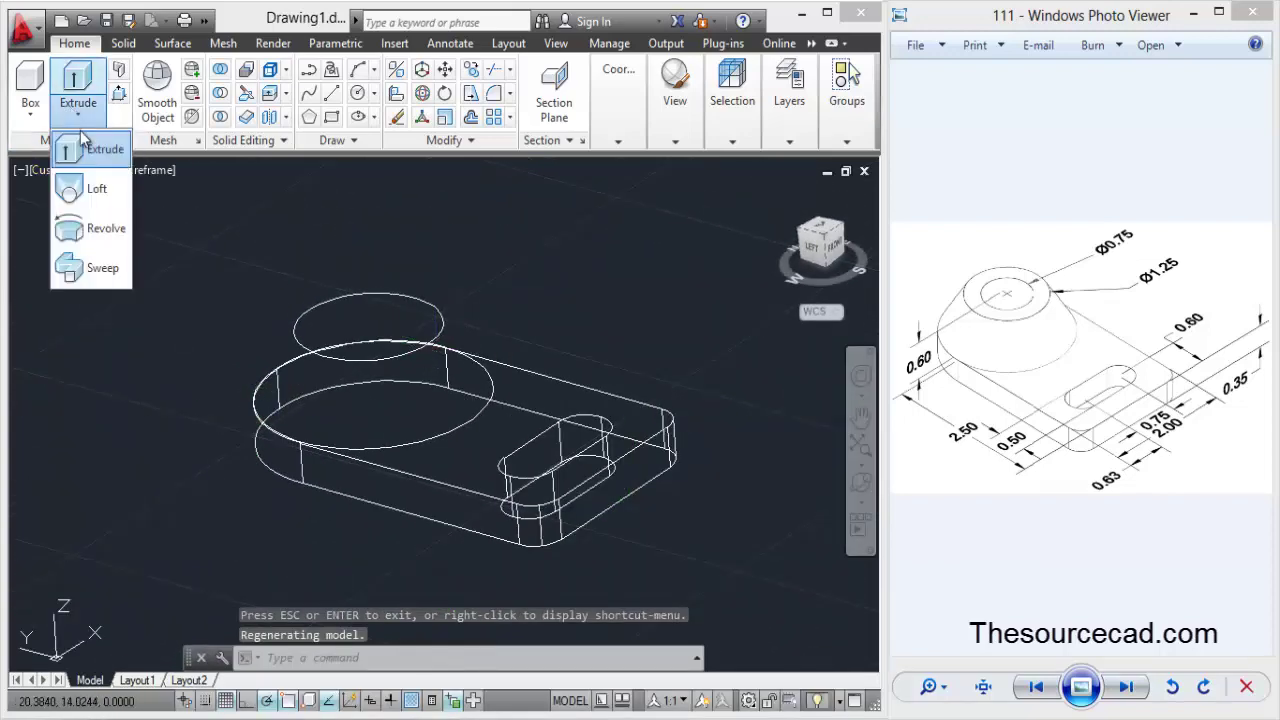
{"action": "left_click", "coordinate": [101, 188]}
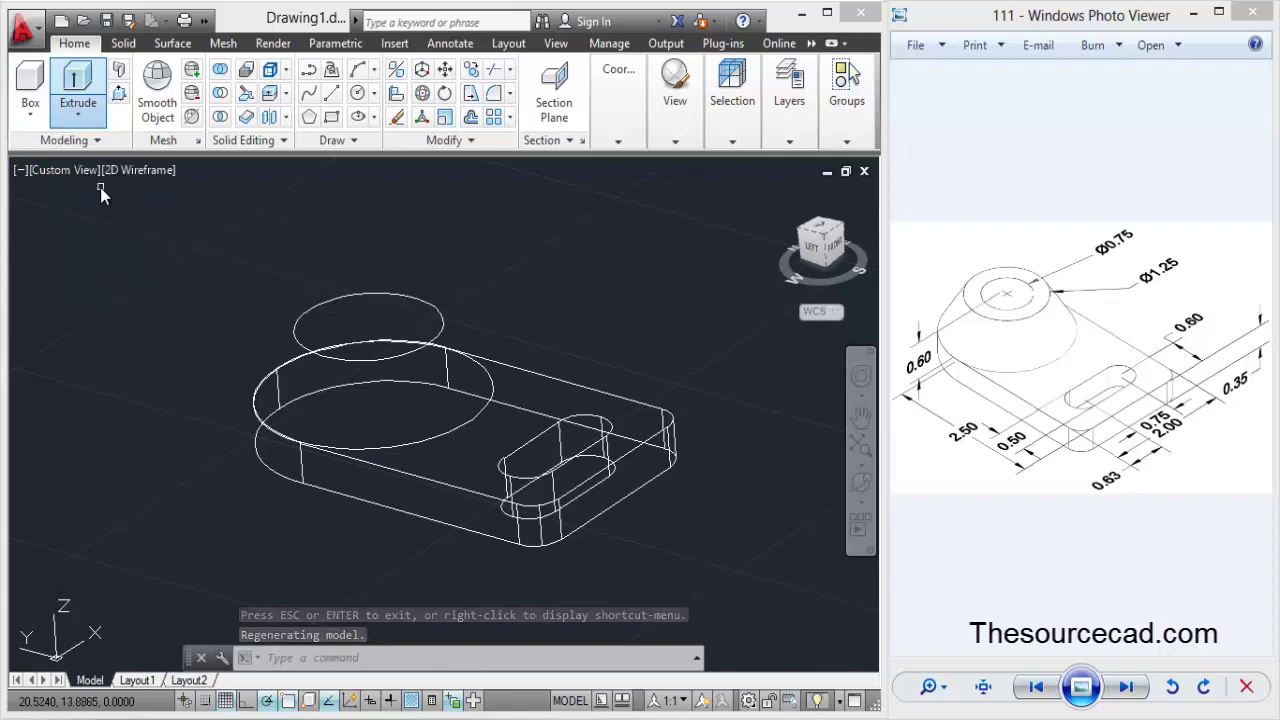
{"action": "left_click", "coordinate": [449, 439]}
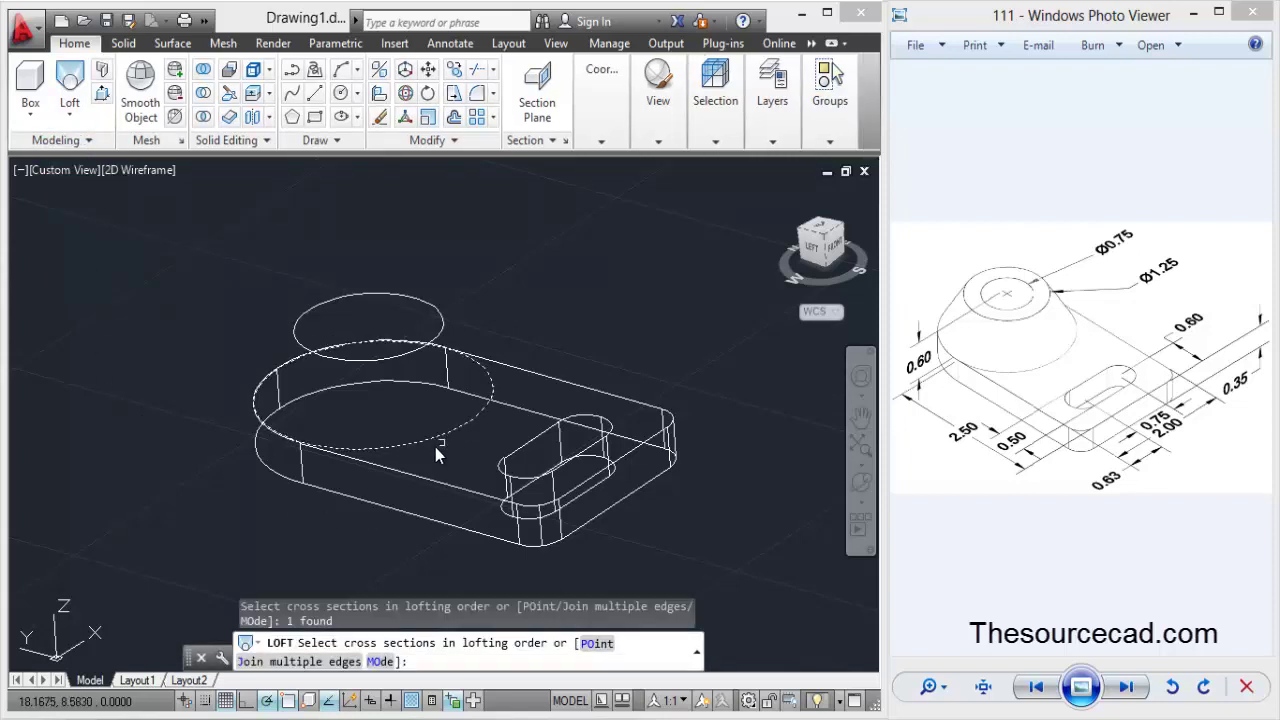
{"action": "left_click", "coordinate": [389, 358]}
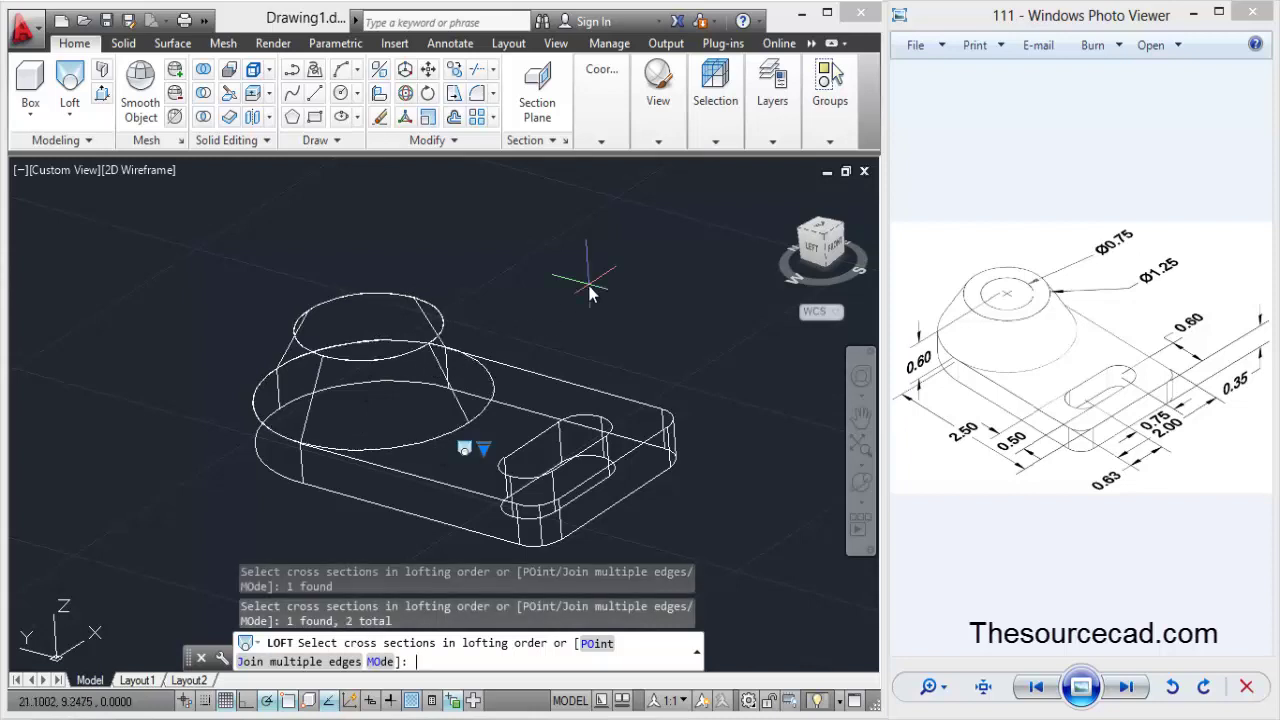
{"action": "key", "text": "Return"}
{"action": "key", "text": "Return"}
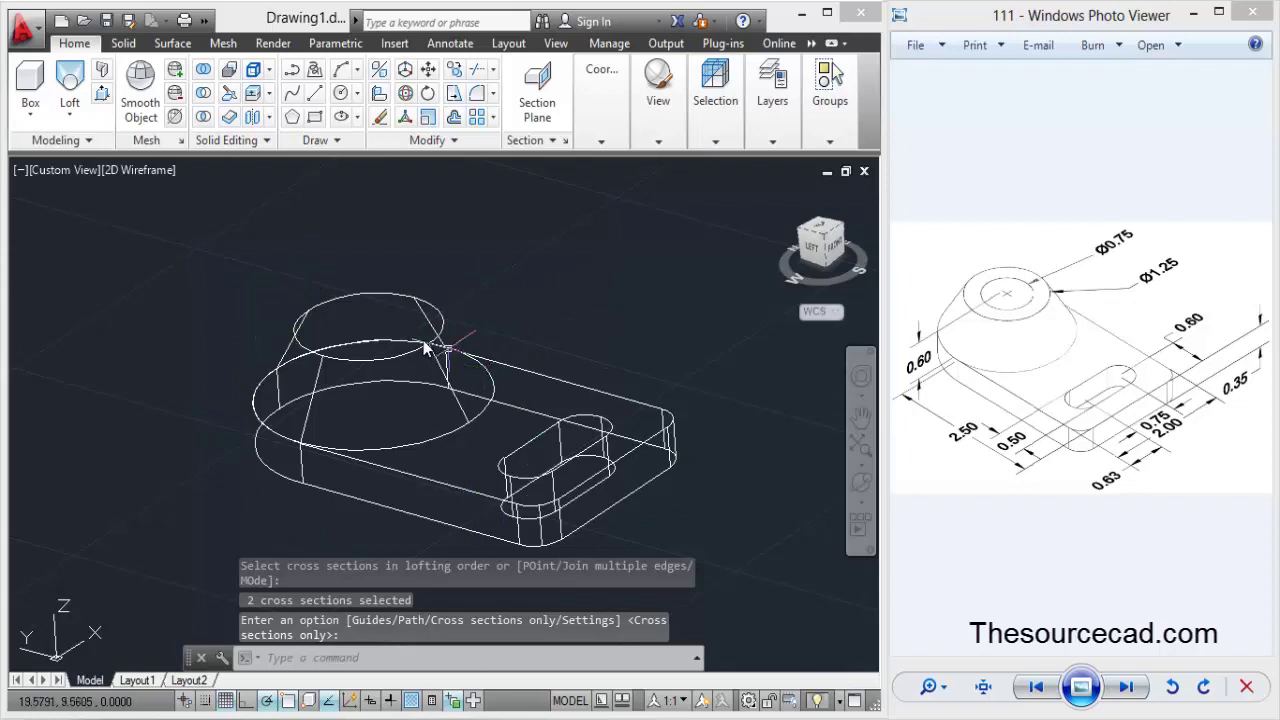
Set the visual style to Hidden and orbit to inspect the lofted boss.
{"action": "left_click", "coordinate": [131, 172]}
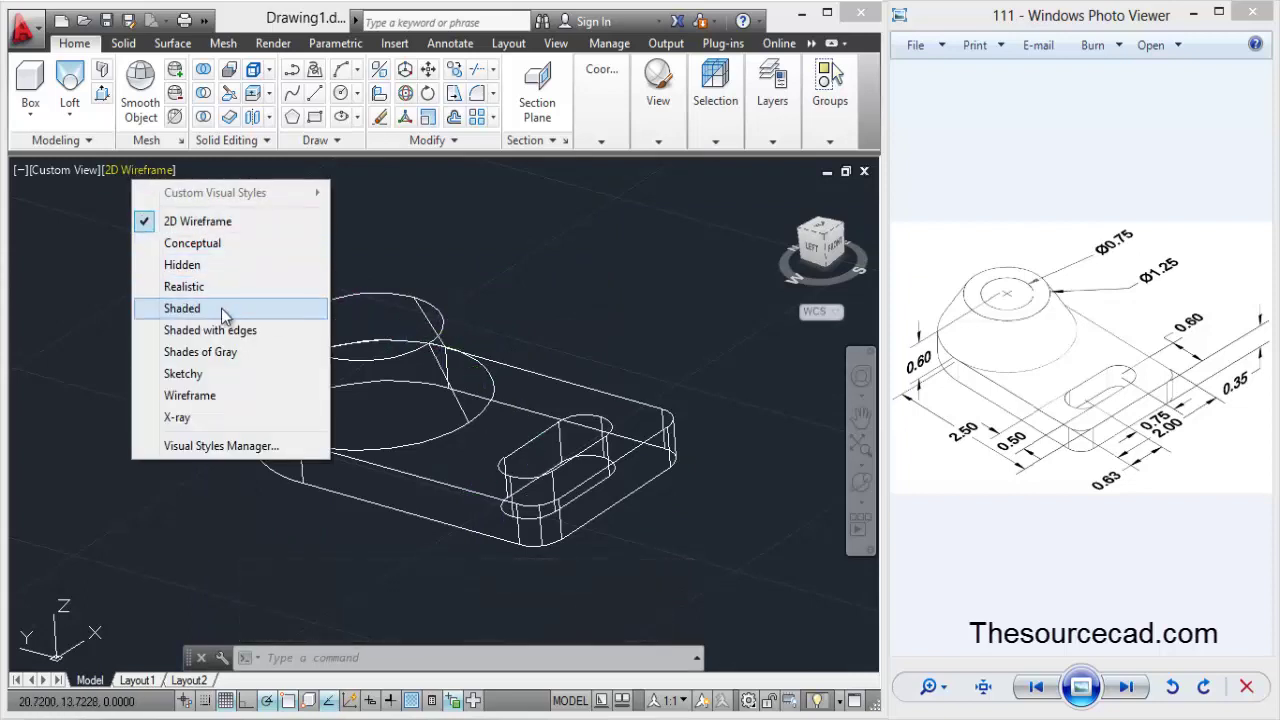
{"action": "left_click", "coordinate": [236, 266]}
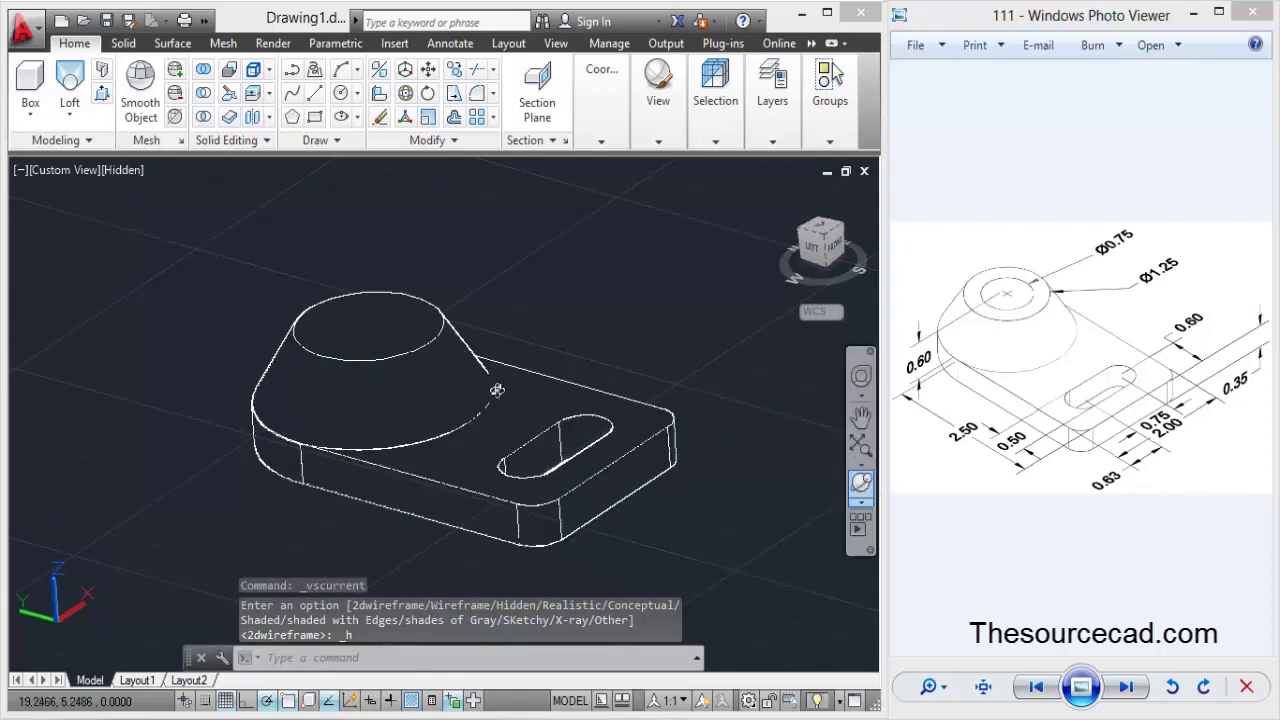
{"action": "left_click_drag", "start_coordinate": [497, 390], "coordinate": [478, 267]}
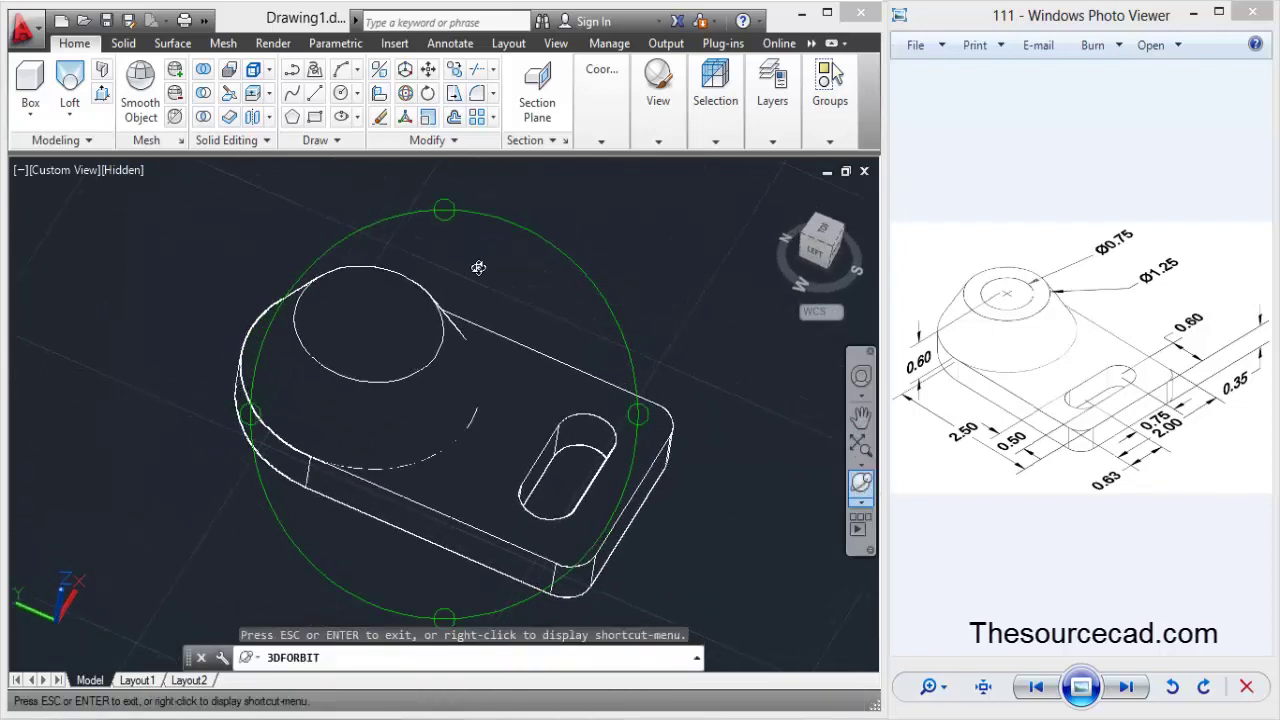
{"action": "right_click", "coordinate": [478, 267]}
{"action": "left_click", "coordinate": [505, 276]}
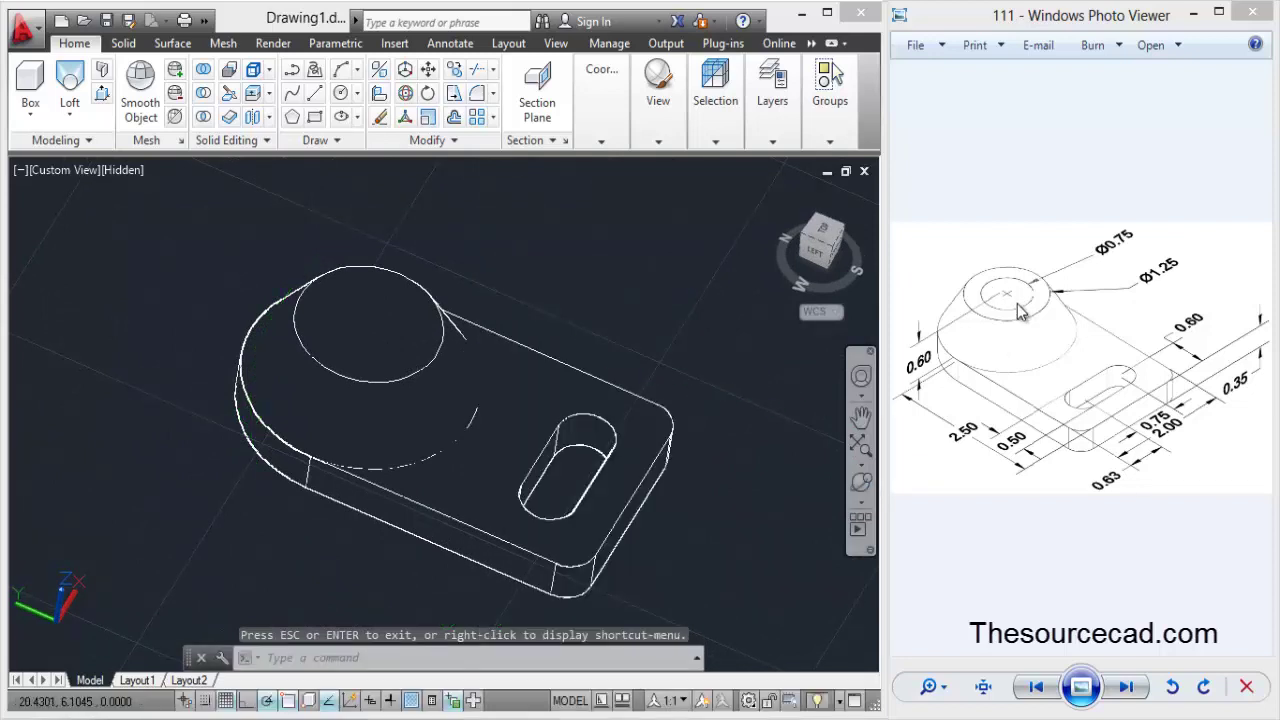
Draw a 0.75-diameter circle centred on the boss's top face.
{"action": "left_click", "coordinate": [341, 92]}
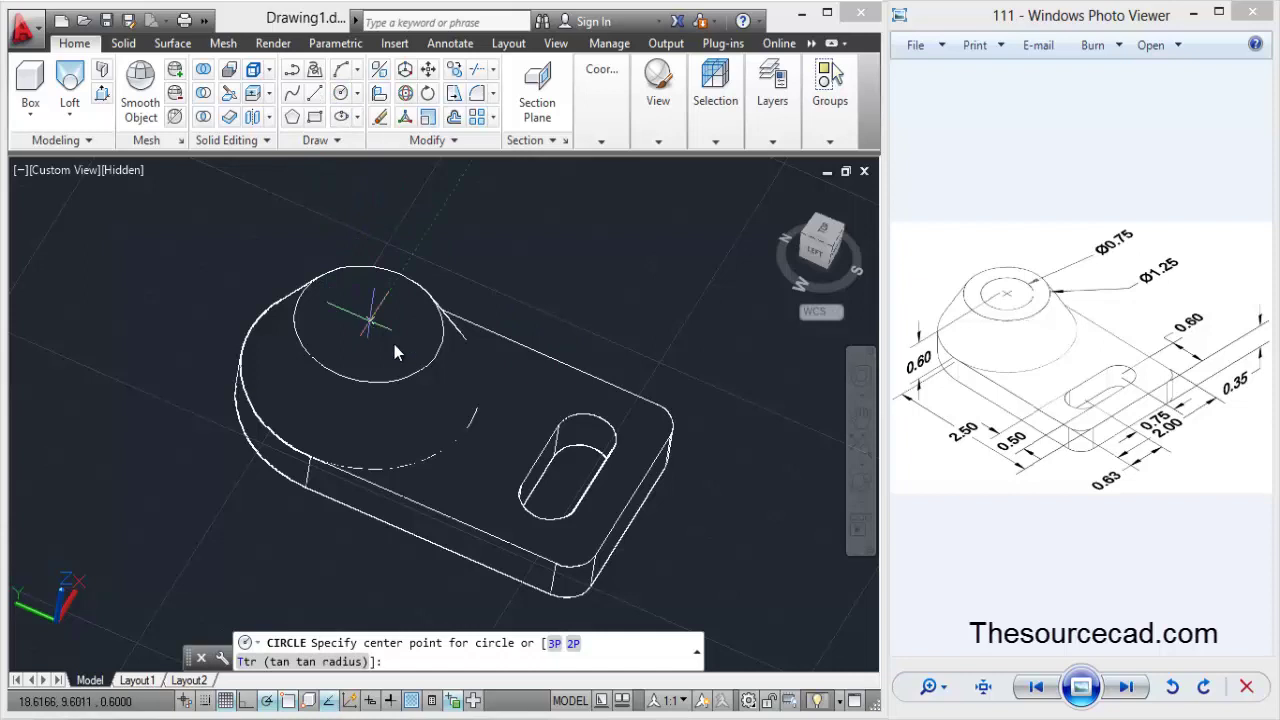
{"action": "left_click", "coordinate": [370, 318]}
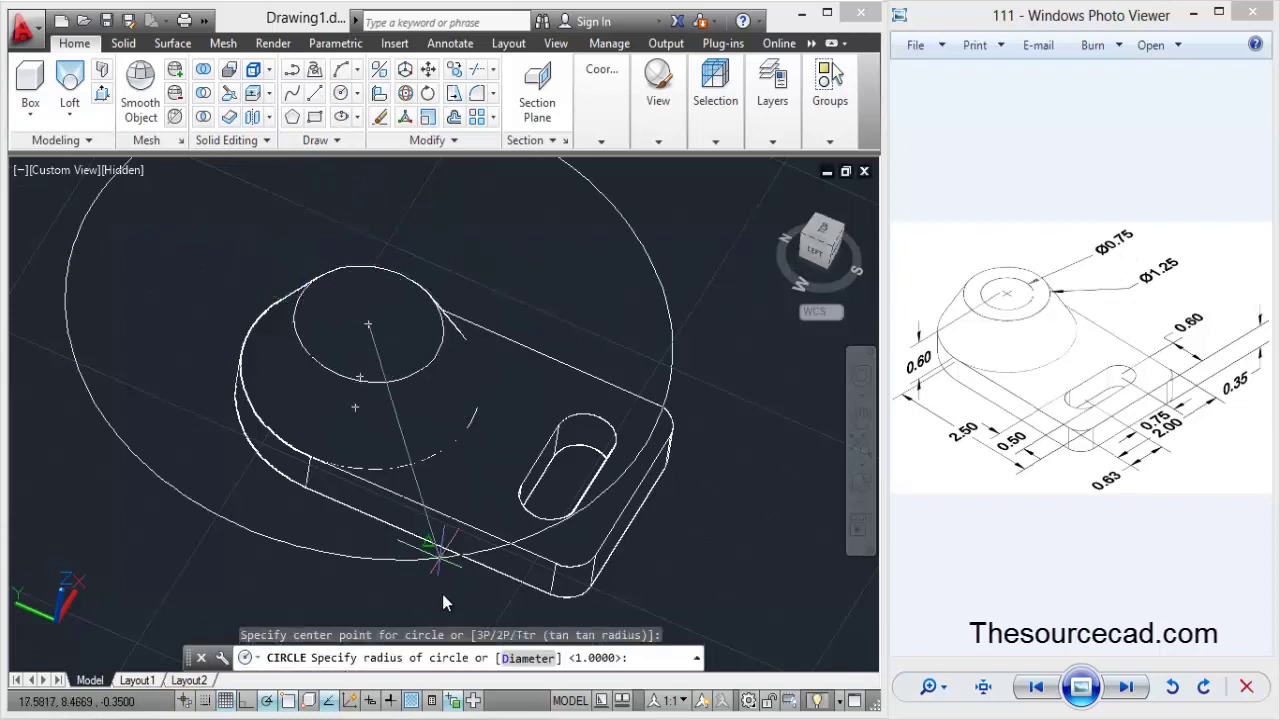
{"action": "type", "text": "d"}
{"action": "key", "text": "Return"}
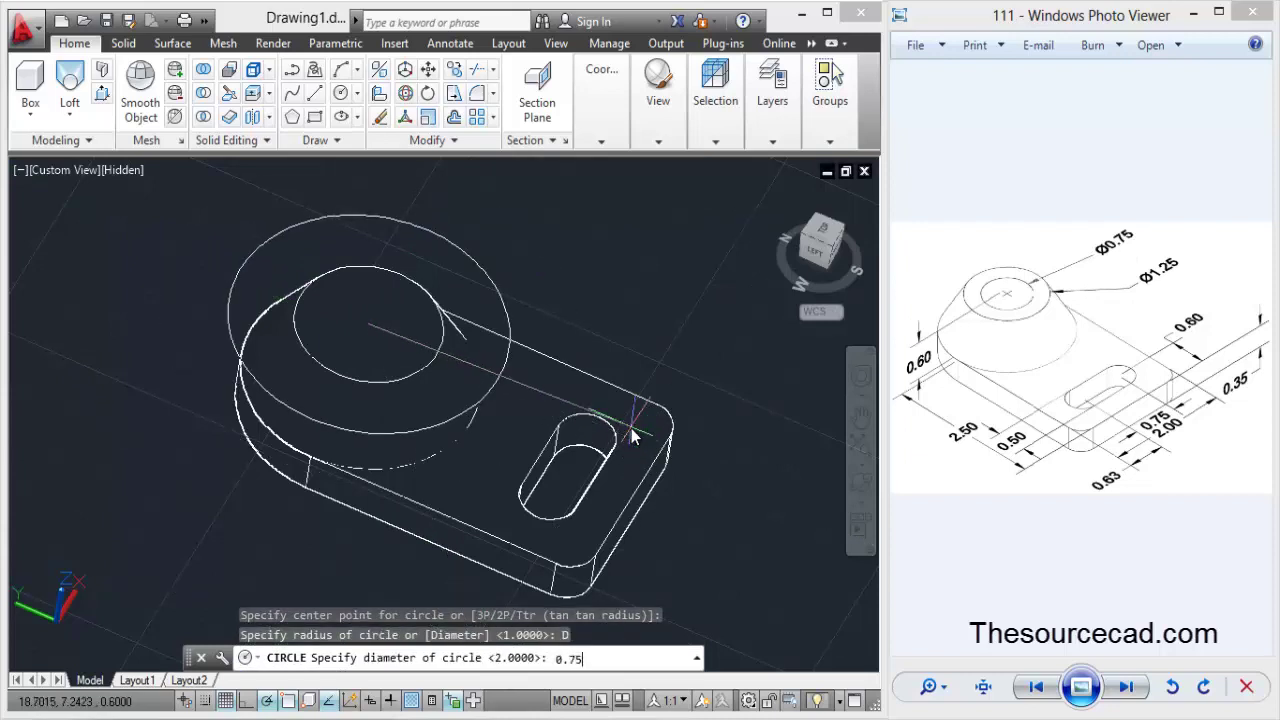
{"action": "type", "text": "0.75"}
{"action": "key", "text": "Return"}
{"action": "left_click", "coordinate": [374, 329]}
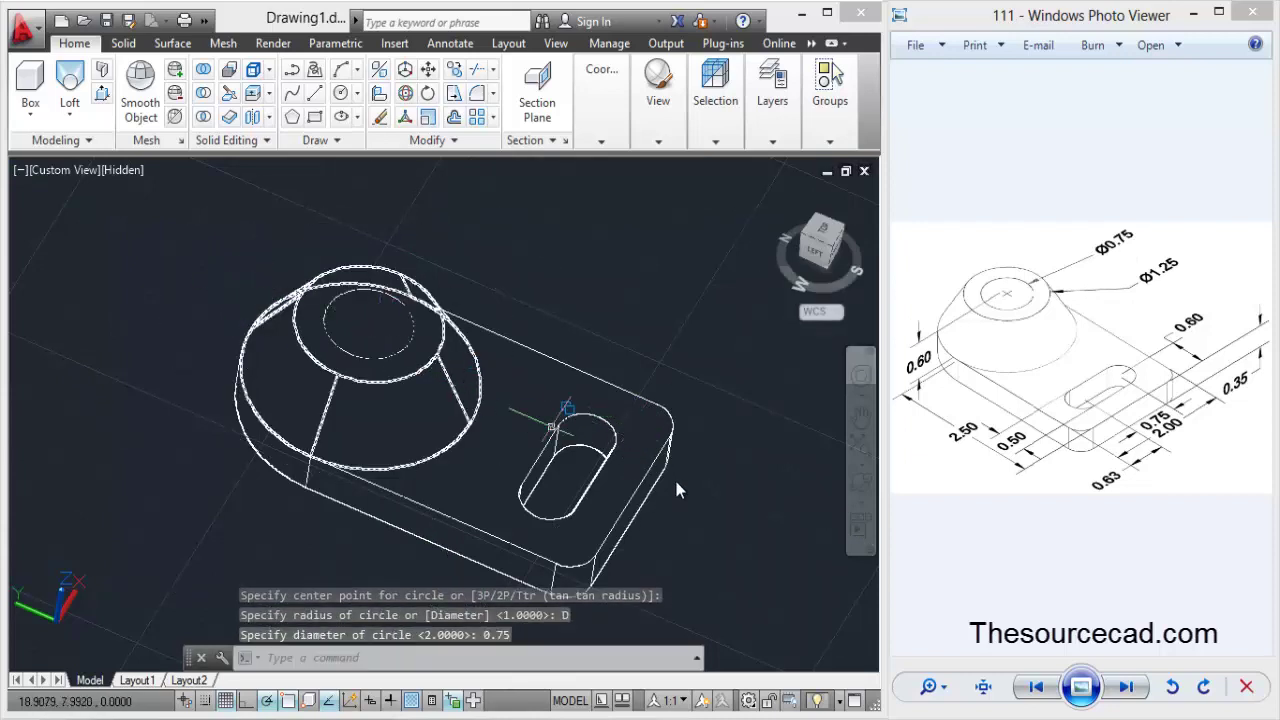
{"action": "key", "text": "Delete"}
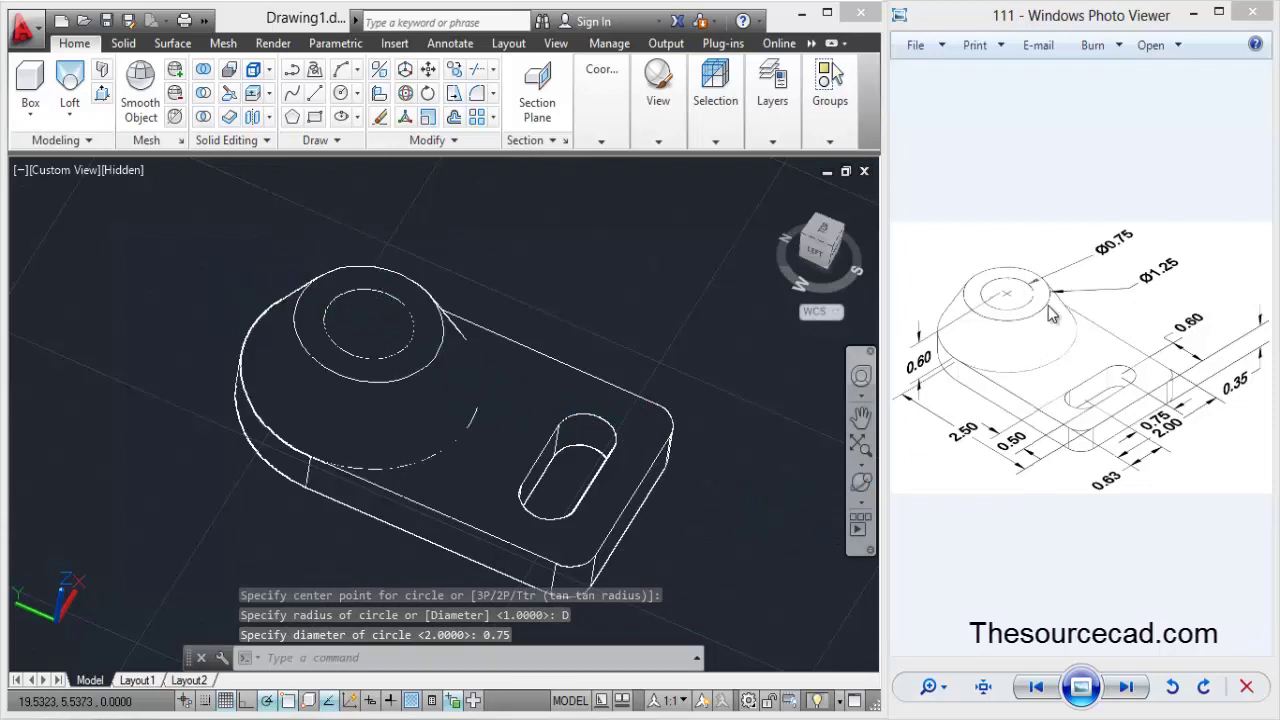
Press-pull the 0.75 circle down through the part to cut the hole.
{"action": "left_click", "coordinate": [102, 96]}
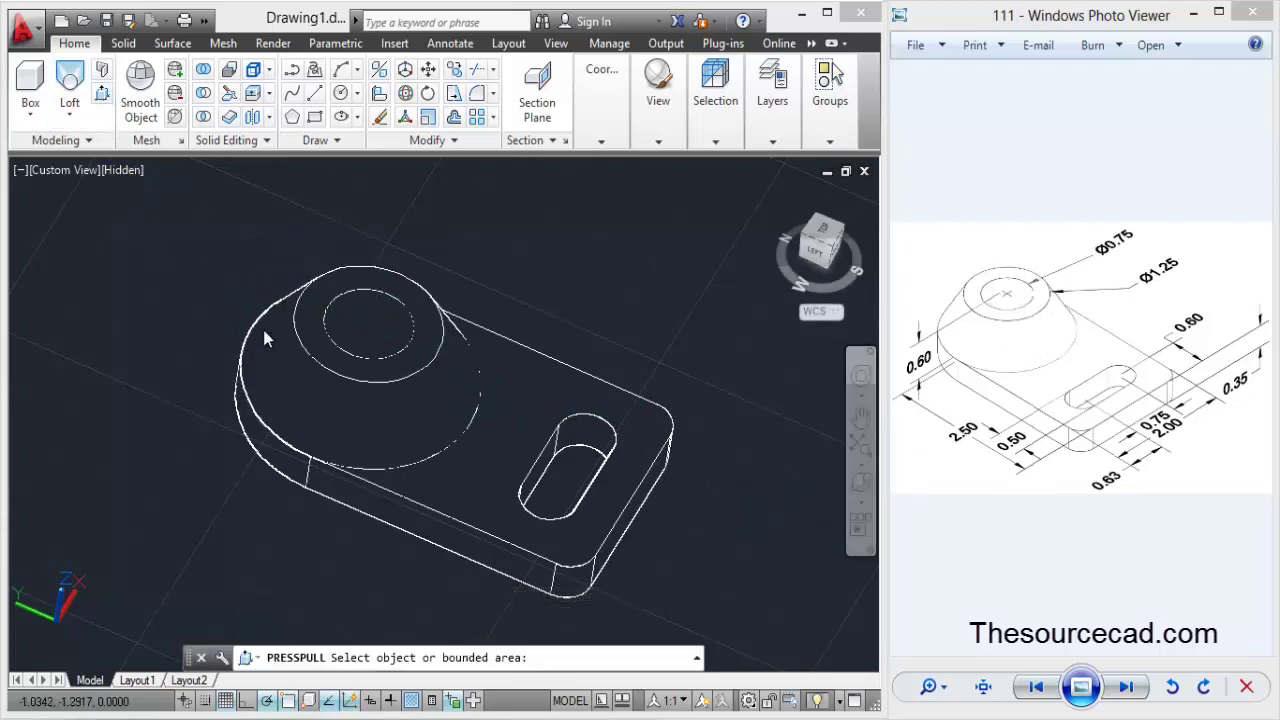
{"action": "left_click", "coordinate": [360, 325]}
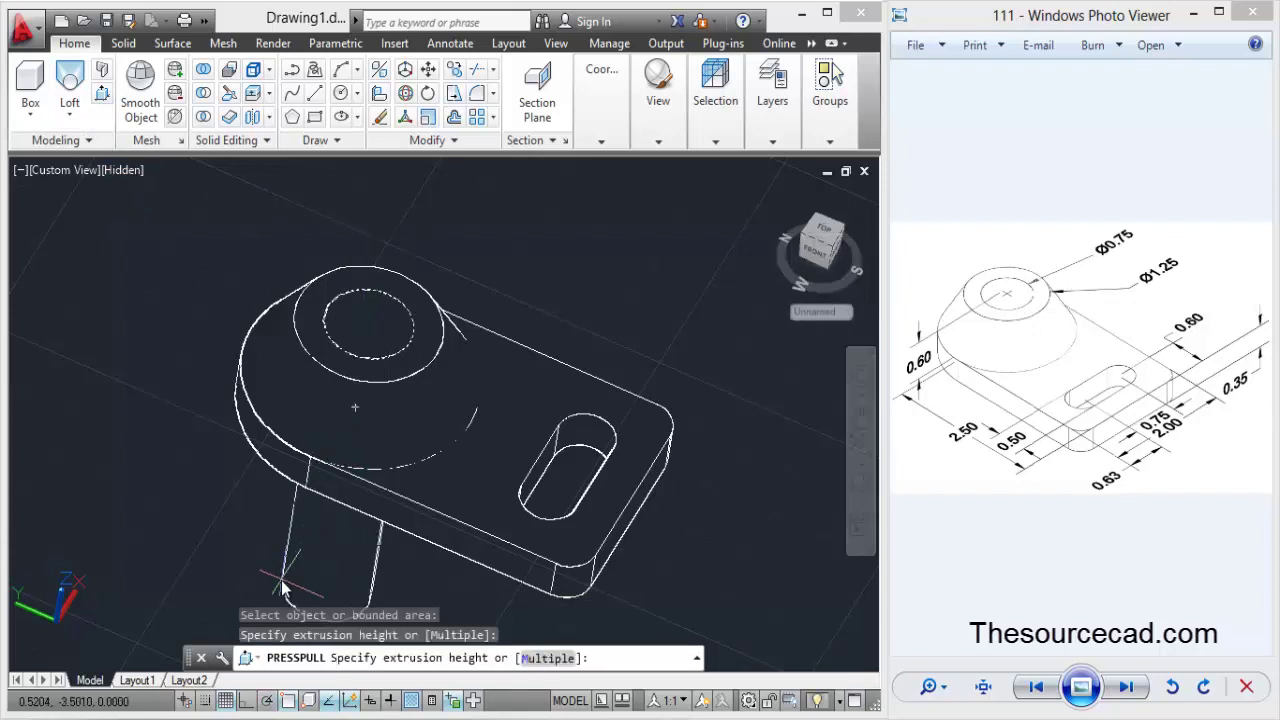
{"action": "left_click", "coordinate": [282, 586]}
{"action": "key", "text": "Return"}
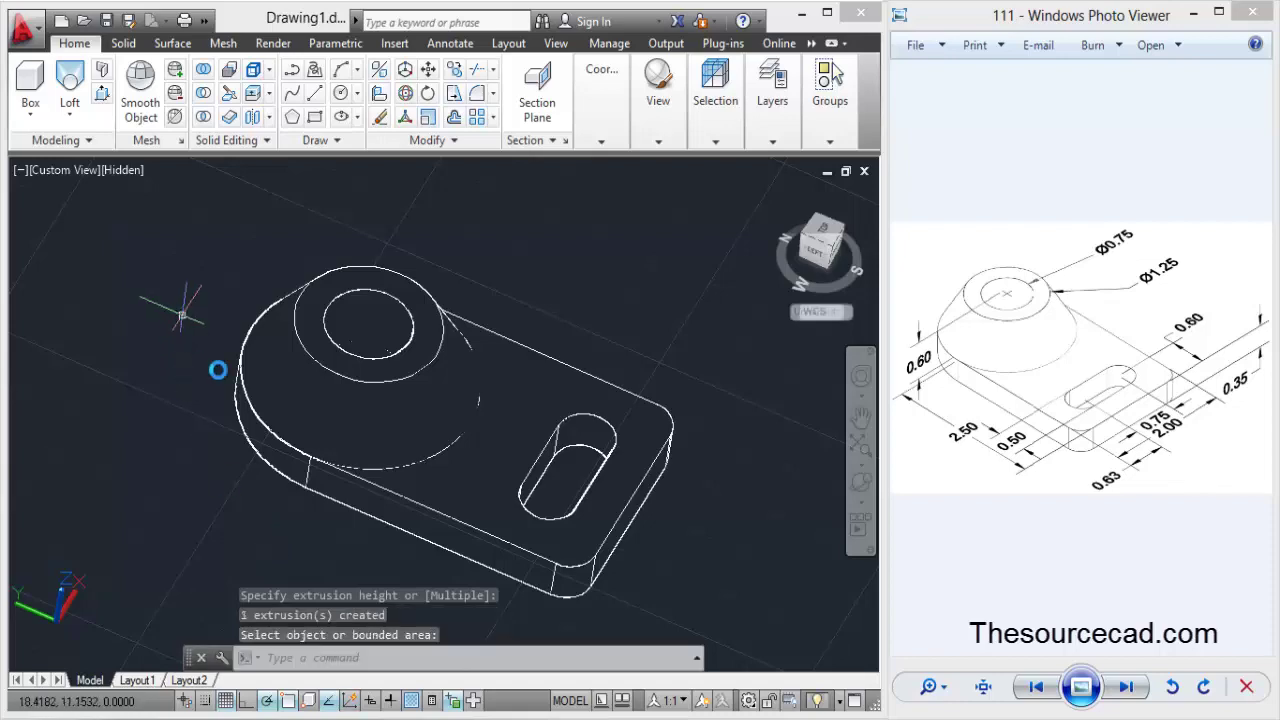
{"action": "left_click", "coordinate": [858, 483]}
{"action": "left_click_drag", "start_coordinate": [390, 430], "coordinate": [438, 290]}
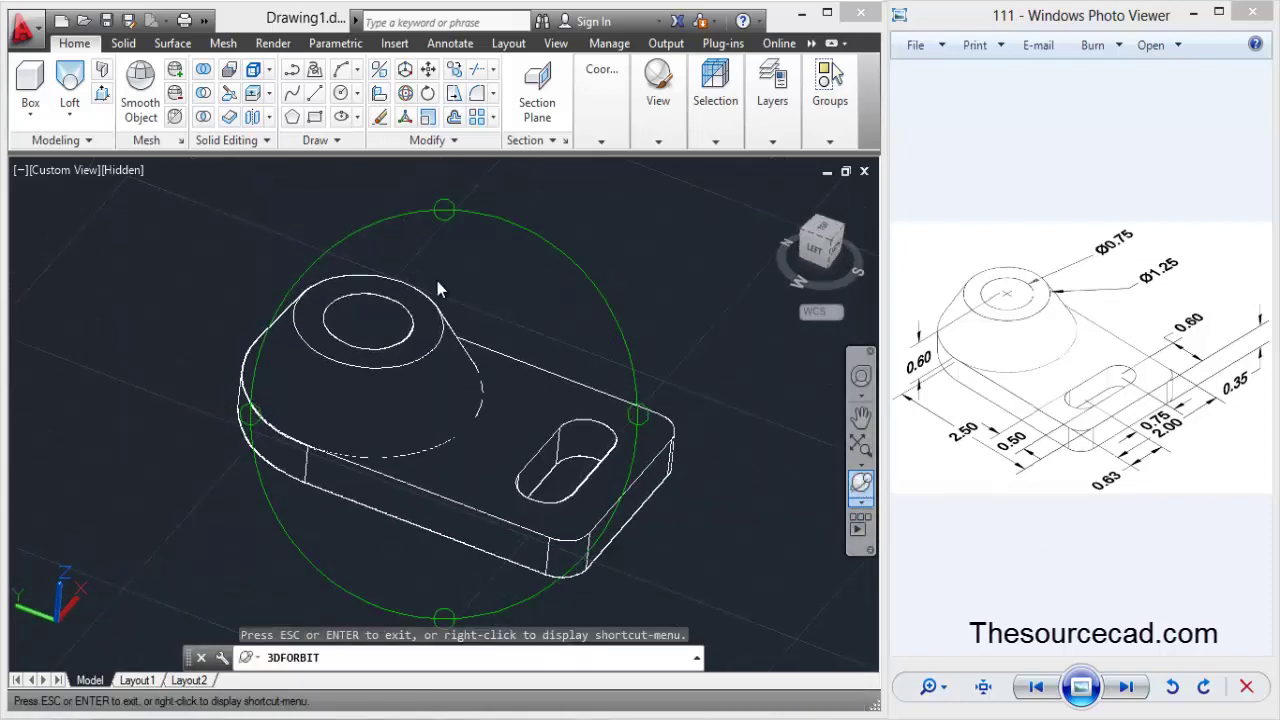
Switch the visual style to Shaded and orbit to inspect the finished part.
{"action": "right_click", "coordinate": [438, 290]}
{"action": "left_click", "coordinate": [455, 289]}
{"action": "left_click", "coordinate": [120, 172]}
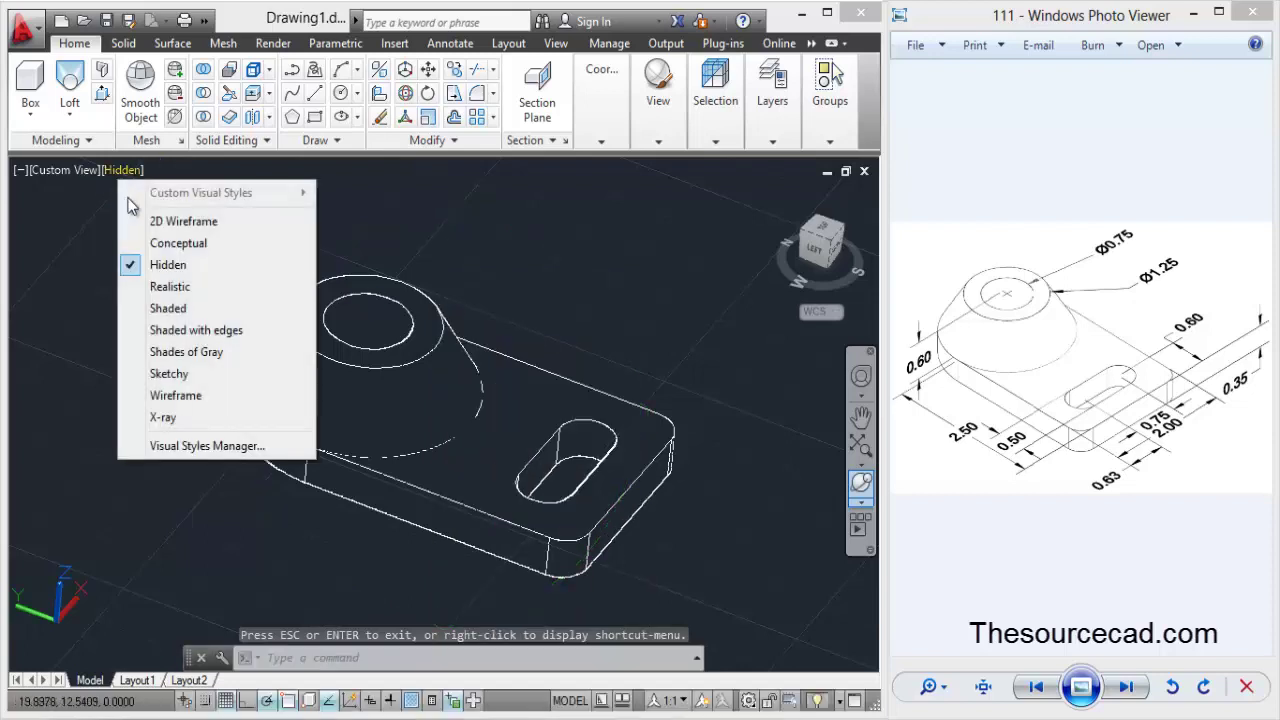
{"action": "left_click", "coordinate": [191, 309]}
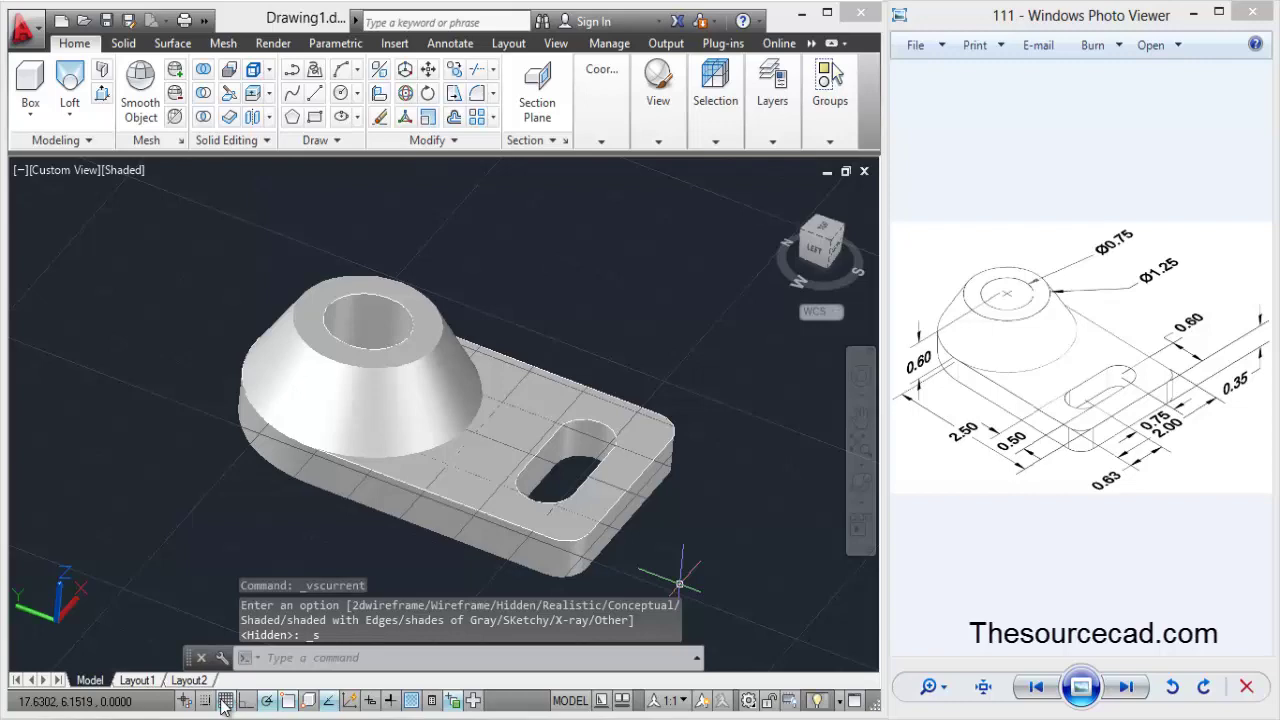
{"action": "left_click", "coordinate": [864, 490]}
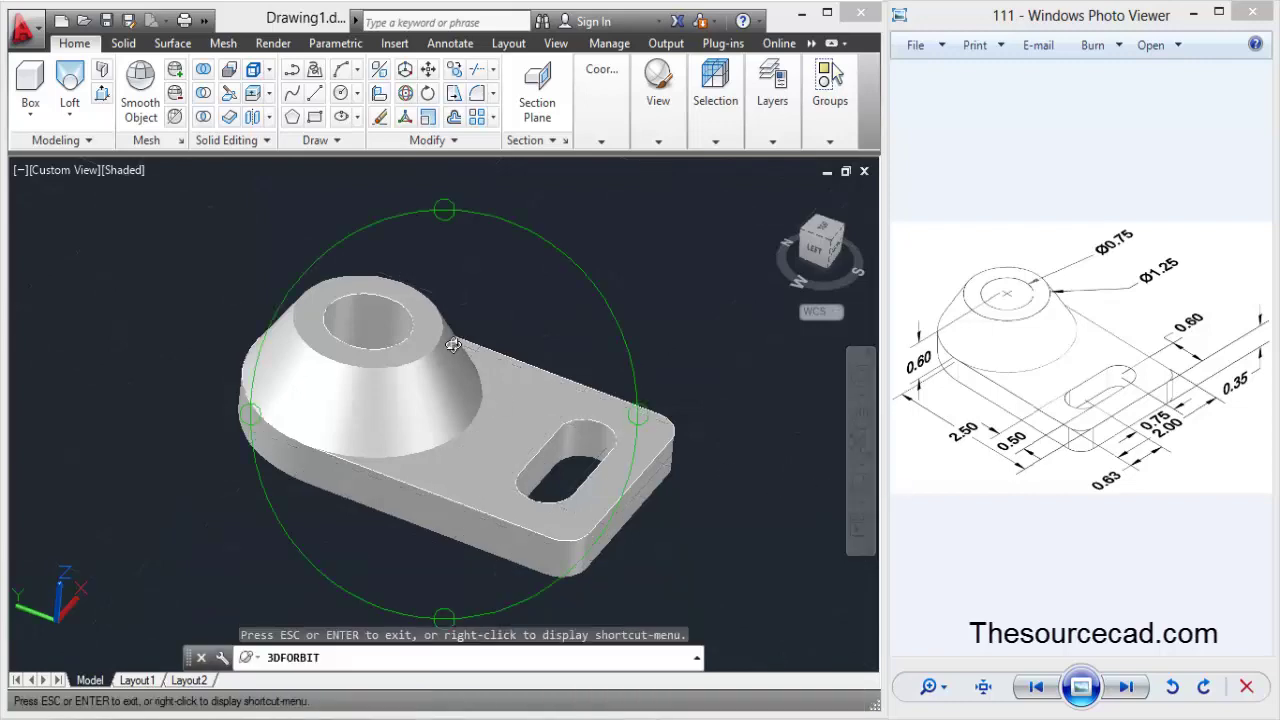
{"action": "left_click_drag", "start_coordinate": [453, 344], "coordinate": [471, 301]}
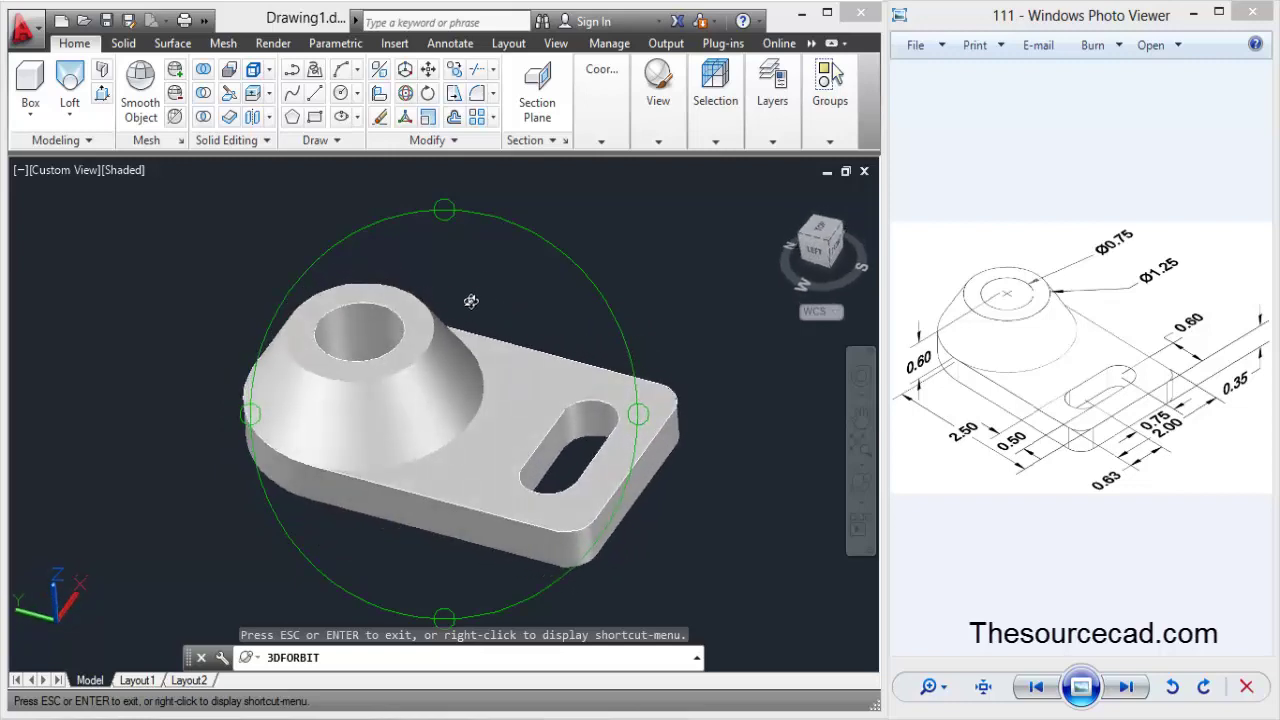
{"action": "right_click", "coordinate": [484, 288]}
{"action": "left_click", "coordinate": [512, 289]}
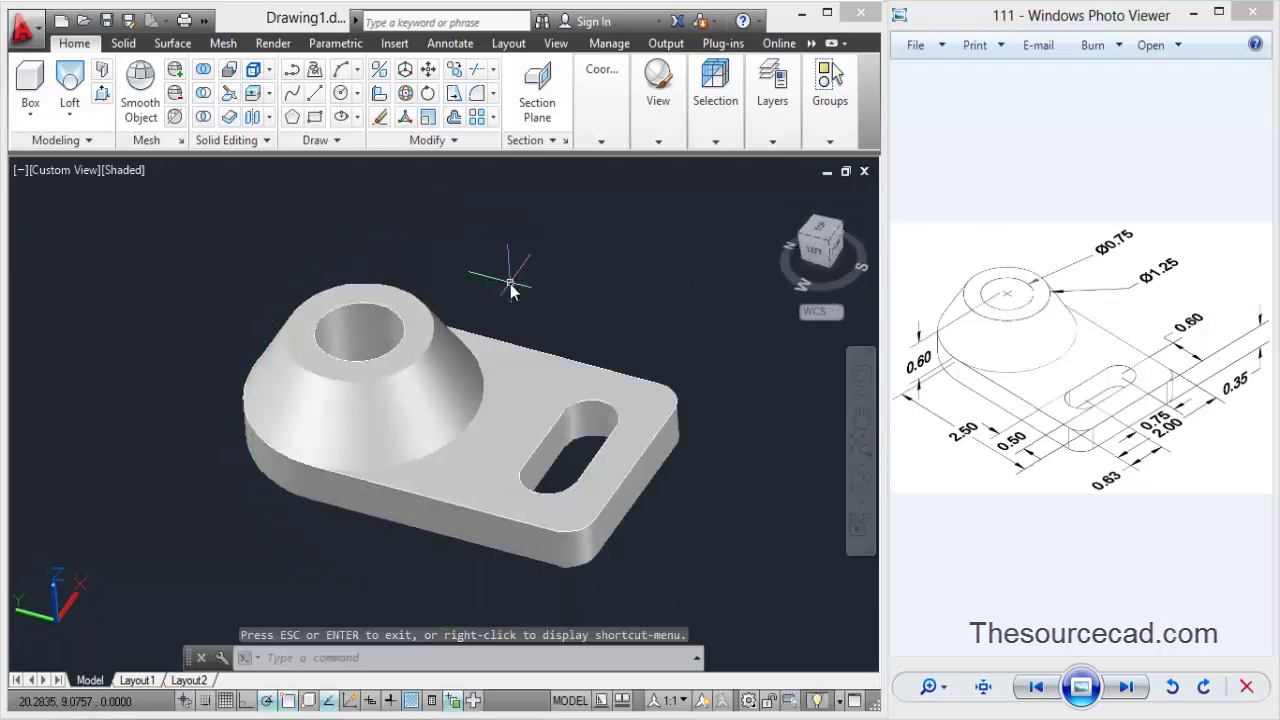